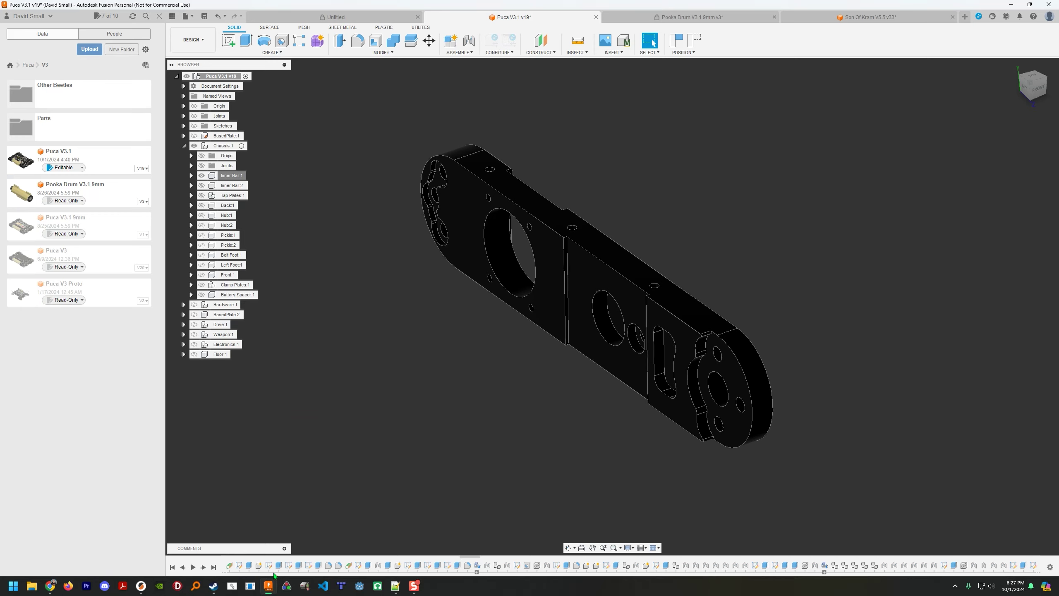
Unisolate the first Inner Rail component so the whole robot assembly is shown, and look it over from the front
right_click(242, 176)
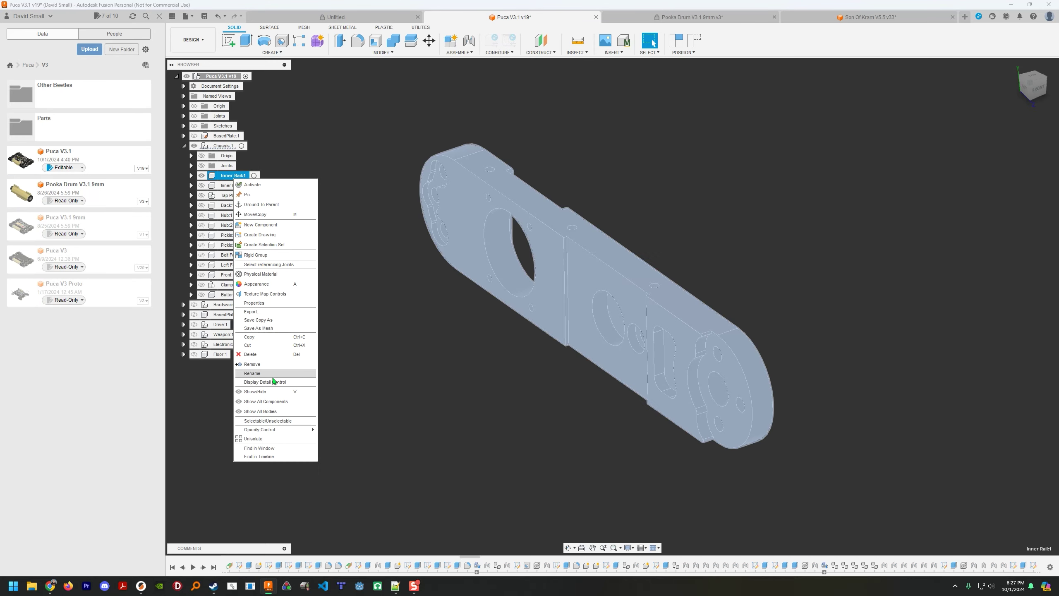
click(277, 439)
scroll(390, 298, down, 3)
click(375, 145)
drag(376, 144, 521, 140)
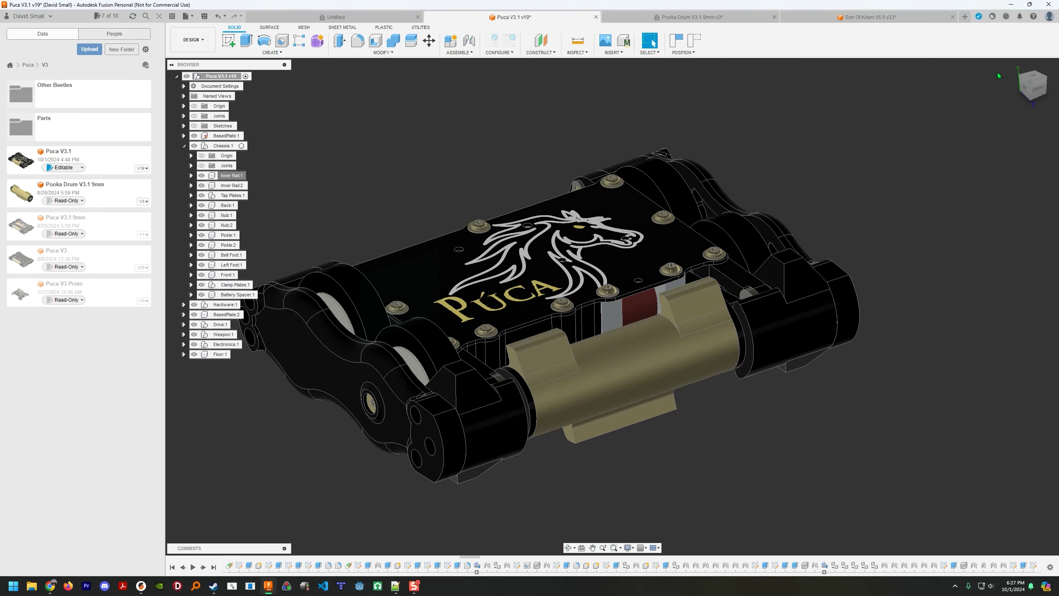
click(1015, 65)
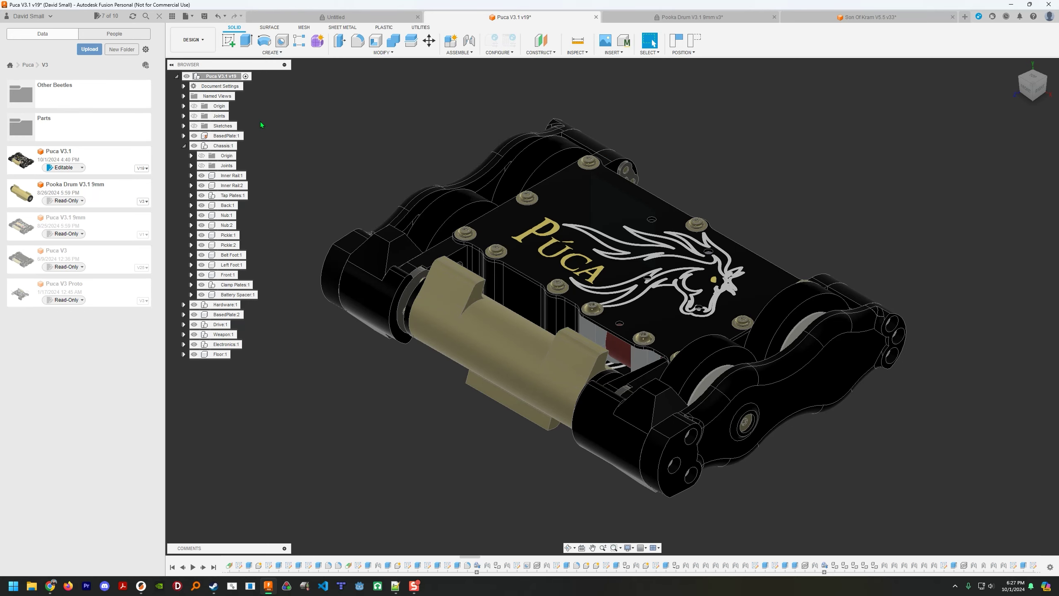
Examine which fasteners belong to each Hardware subgroup: washers, pickle mounting, top/bottom mounting, drive mounting and weapon hardware
click(218, 305)
click(184, 305)
click(233, 335)
click(236, 346)
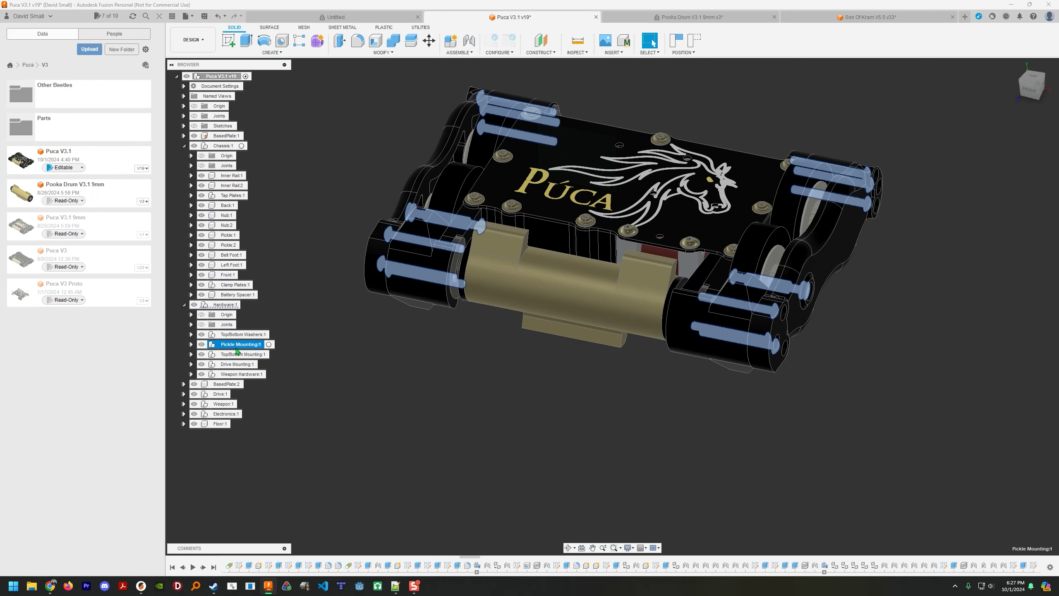
click(240, 355)
click(230, 374)
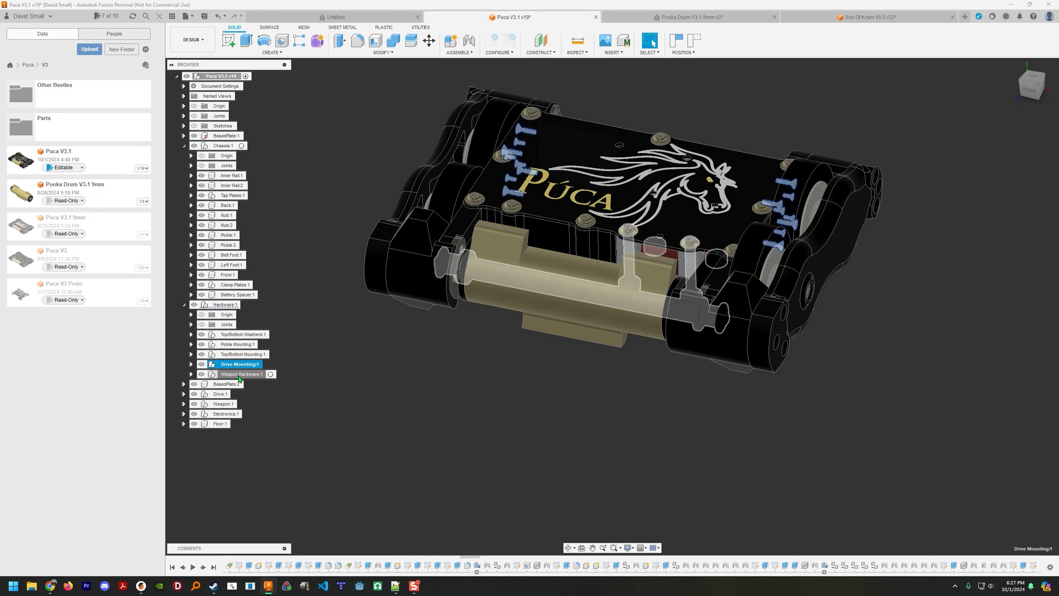
click(234, 363)
click(237, 335)
click(184, 305)
click(183, 146)
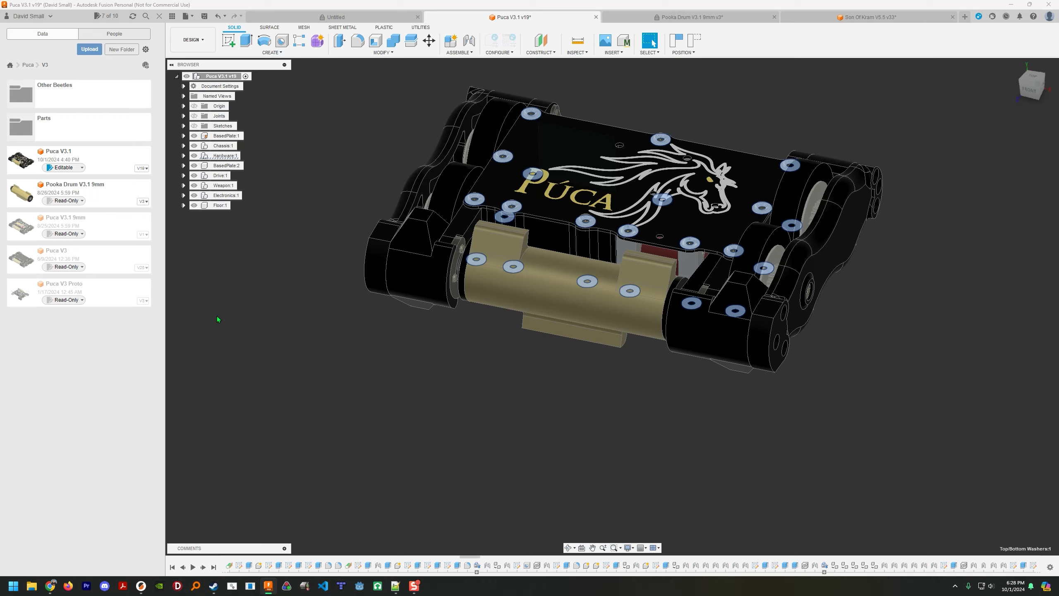
Check the mass in the Hardware component's properties
right_click(217, 156)
click(247, 267)
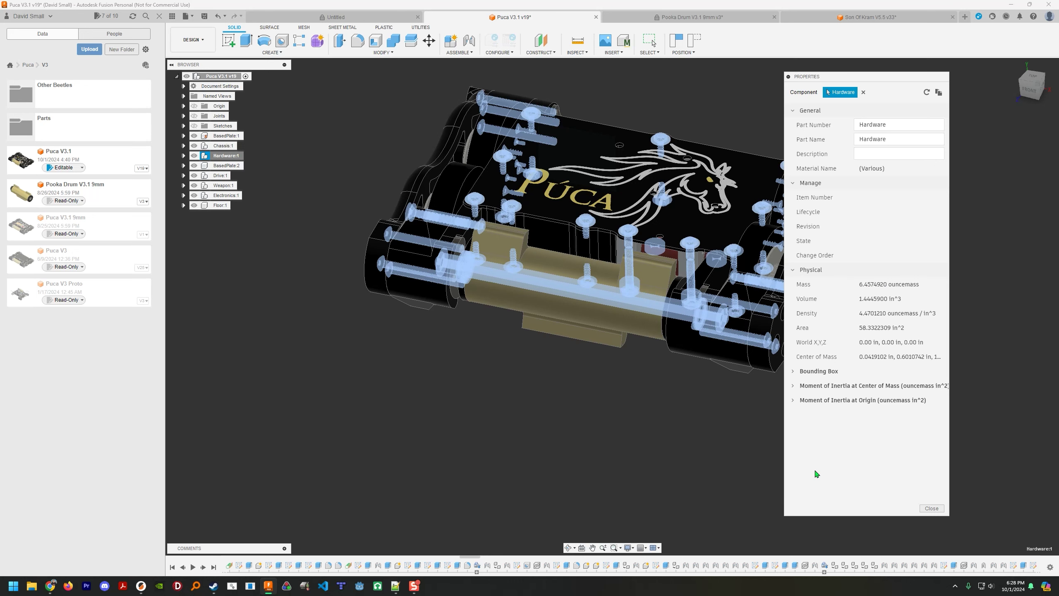
click(932, 508)
Switch to the Bot-ulator spreadsheet in Google Sheets and set the Chassis section's Hardware weight to 6.547
click(50, 586)
click(106, 179)
text(6.547)
key(Return)
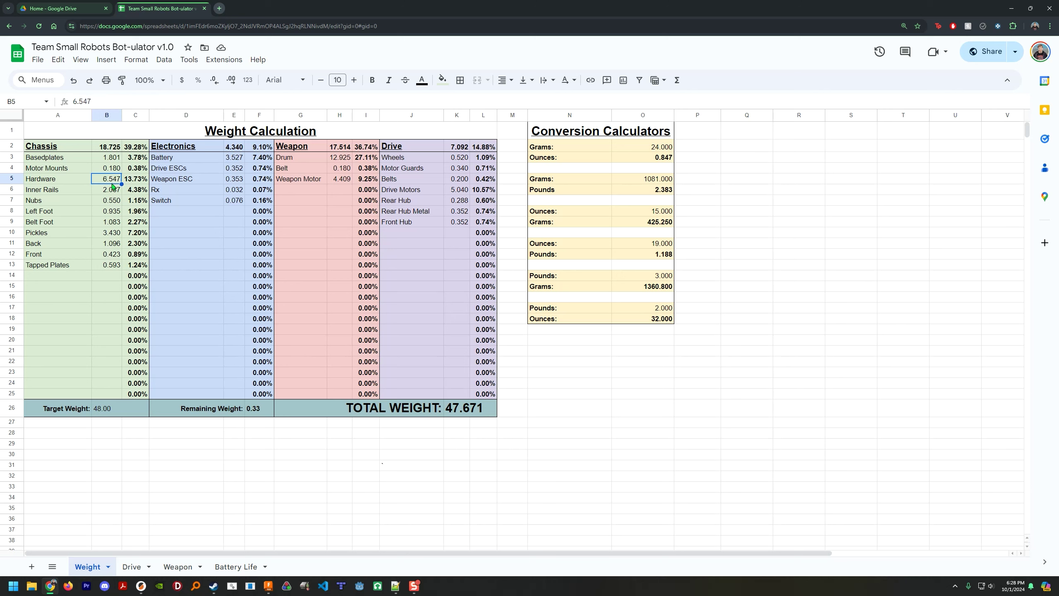
click(186, 433)
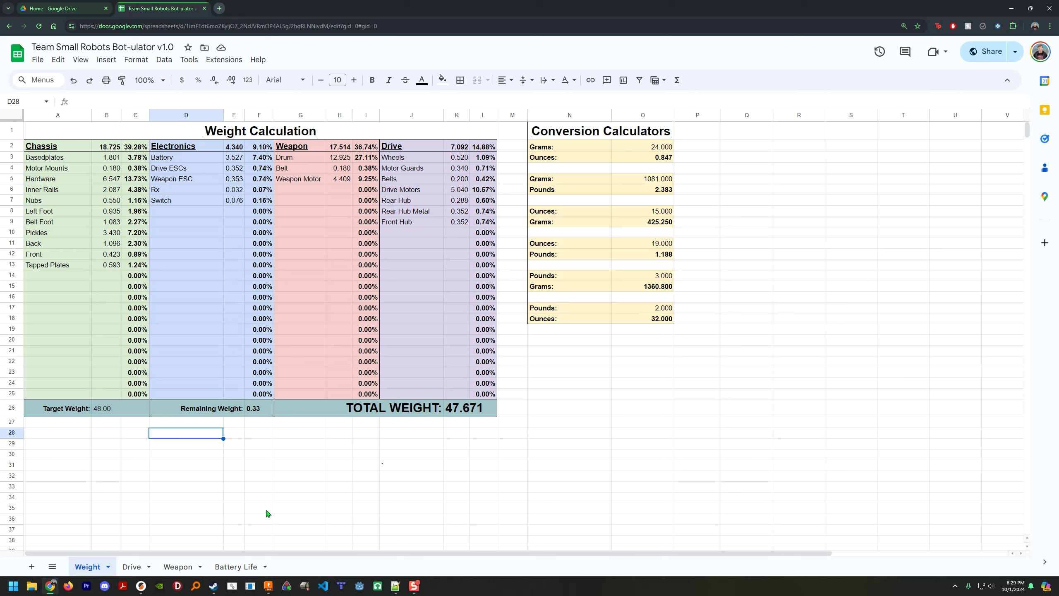
Switch to PrusaSlicer and examine the printed part from several angles, both as a solid model and as a sliced preview
click(141, 585)
scroll(391, 404, down, 6)
drag(446, 401, 400, 376)
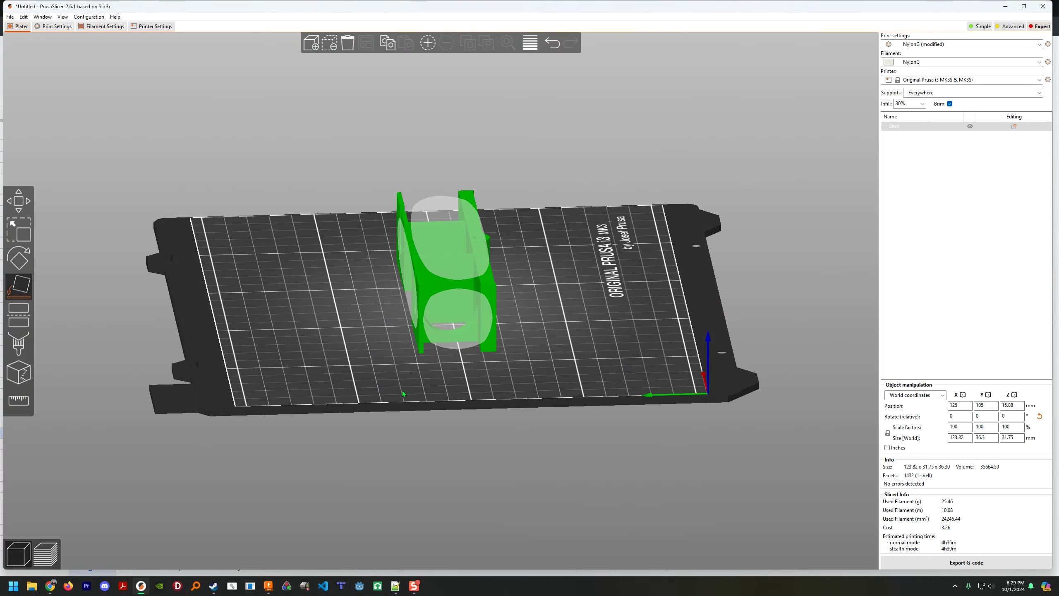
scroll(400, 335, up, 5)
drag(368, 344, 448, 360)
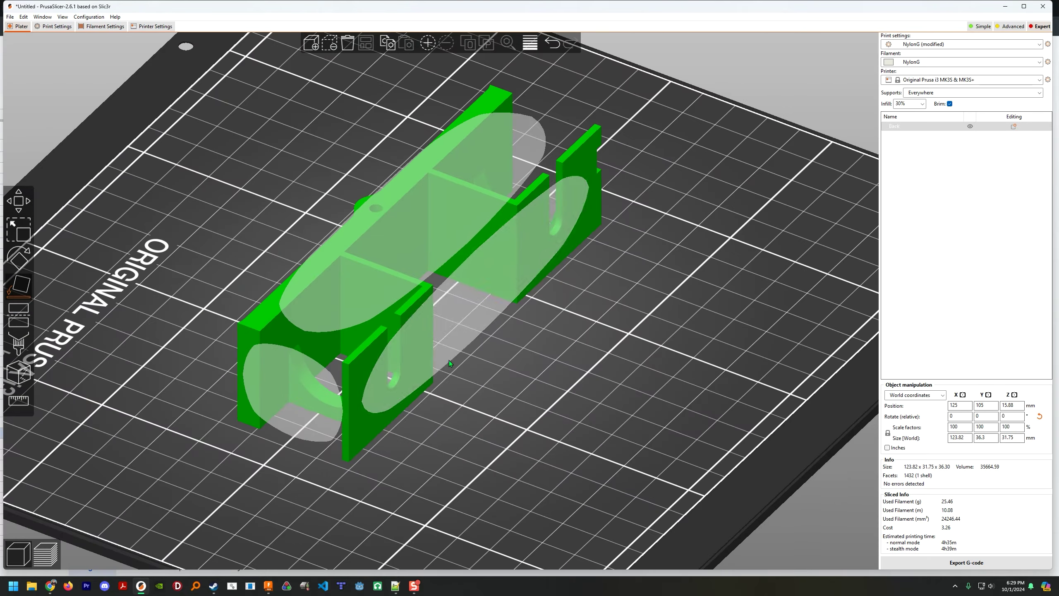
drag(449, 401, 407, 397)
click(52, 555)
drag(689, 342, 694, 341)
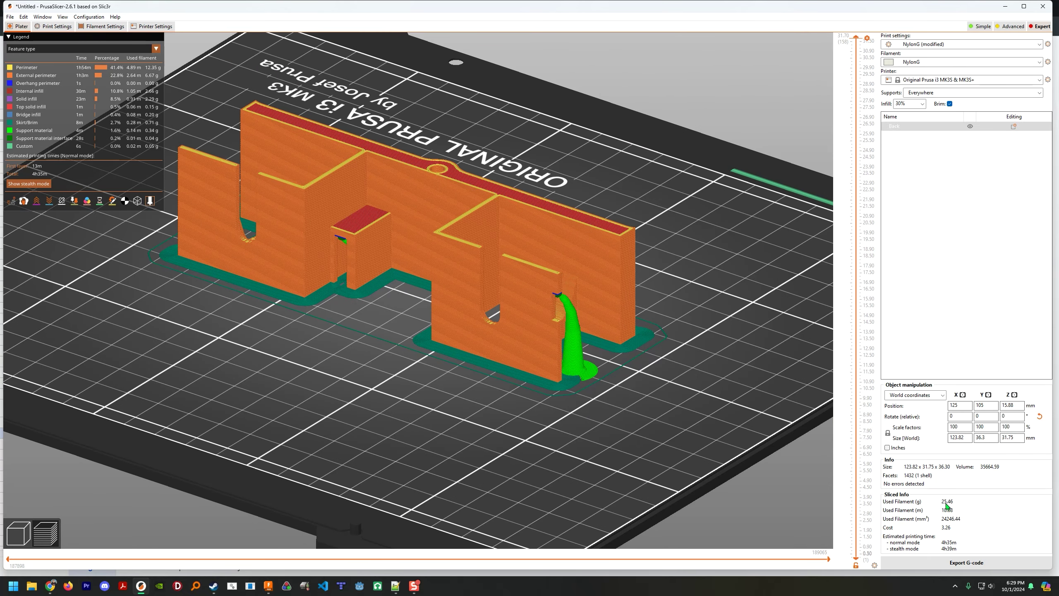
Examine the part's sliced toolpaths without supports or brim from several angles
drag(513, 365, 442, 370)
drag(487, 320, 520, 349)
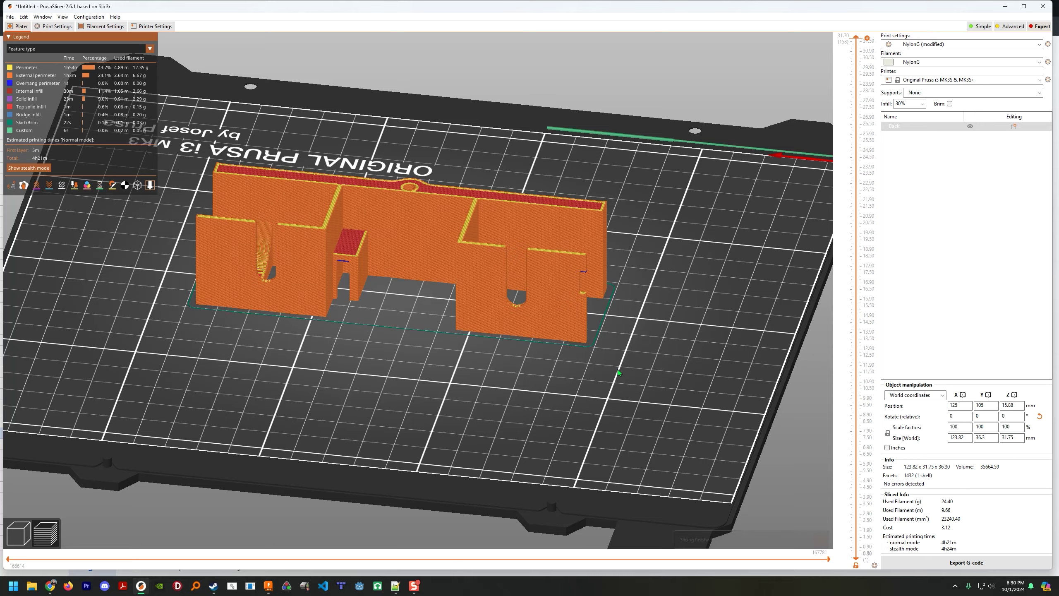
drag(542, 292, 619, 247)
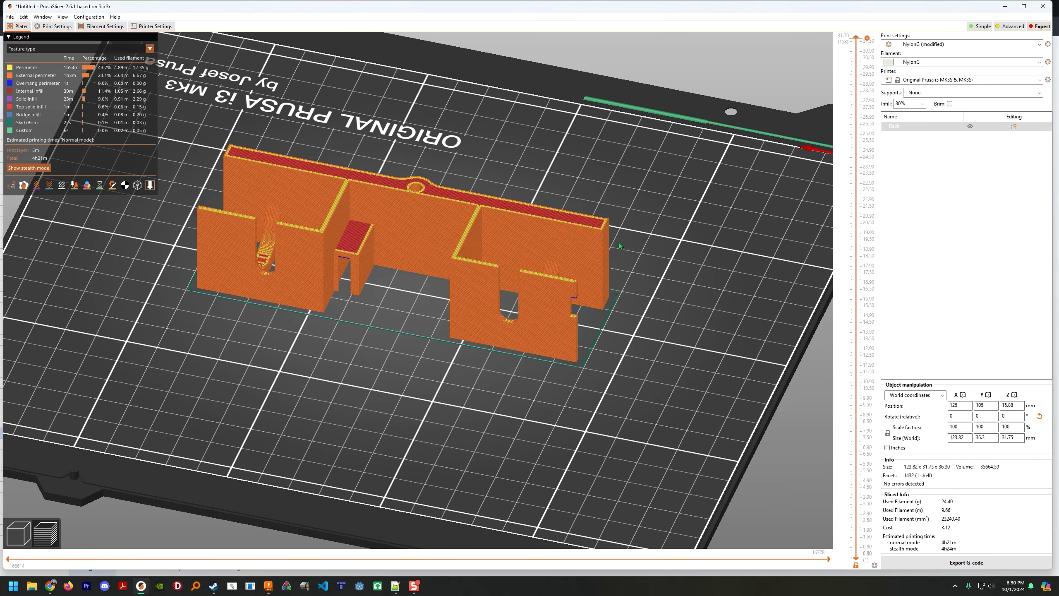
scroll(362, 350, up, 4)
drag(361, 348, 362, 370)
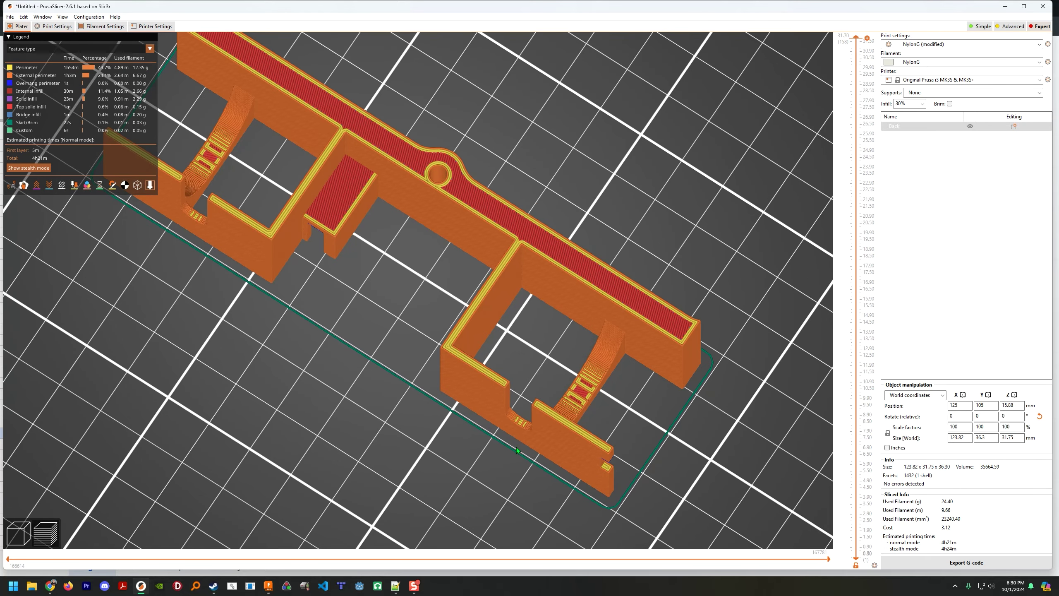
drag(281, 339, 338, 337)
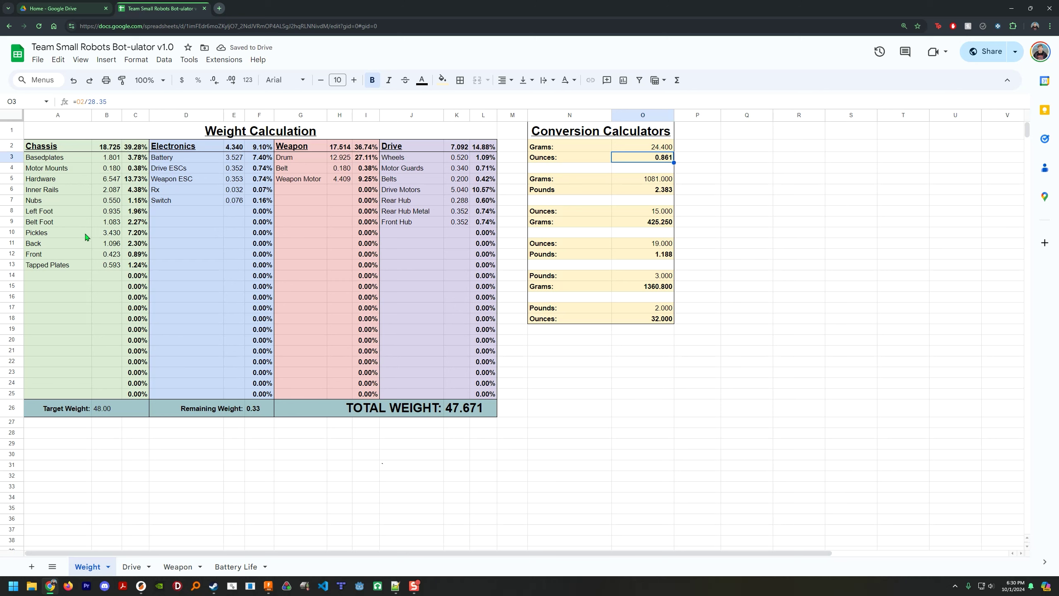
Copy the ounces result of the grams-to-ounces calculator and paste it as a value only into the Back weight cell
click(101, 245)
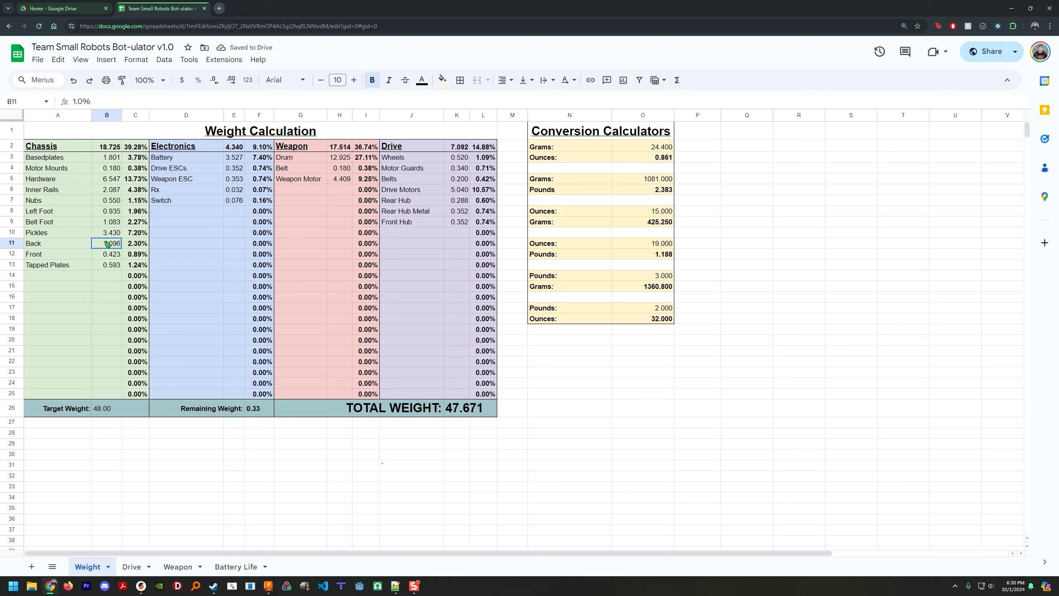
click(657, 153)
key(ctrl+c)
click(107, 244)
key(ctrl+shift+v)
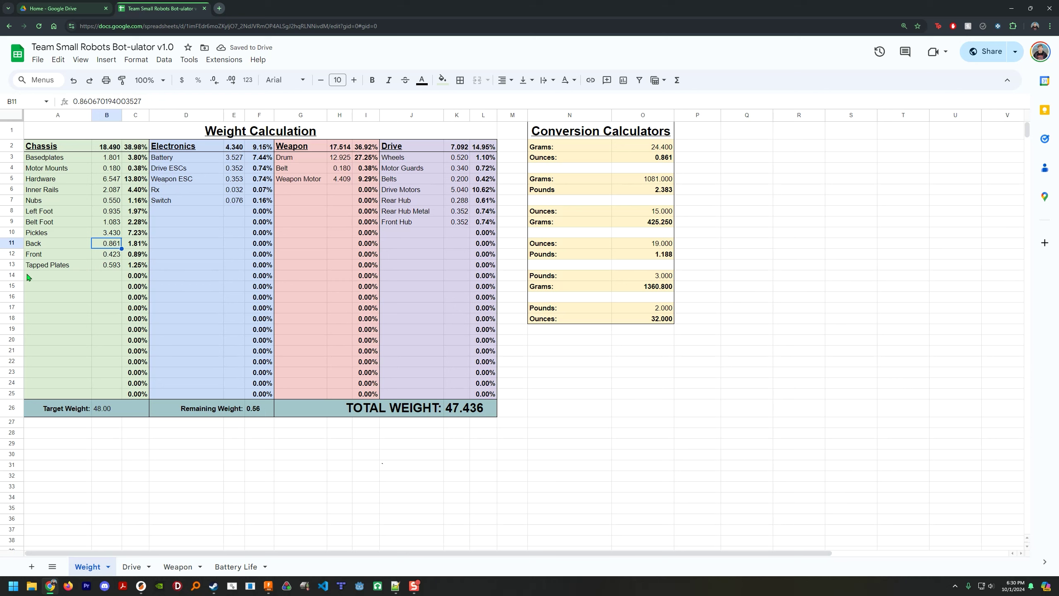
click(642, 383)
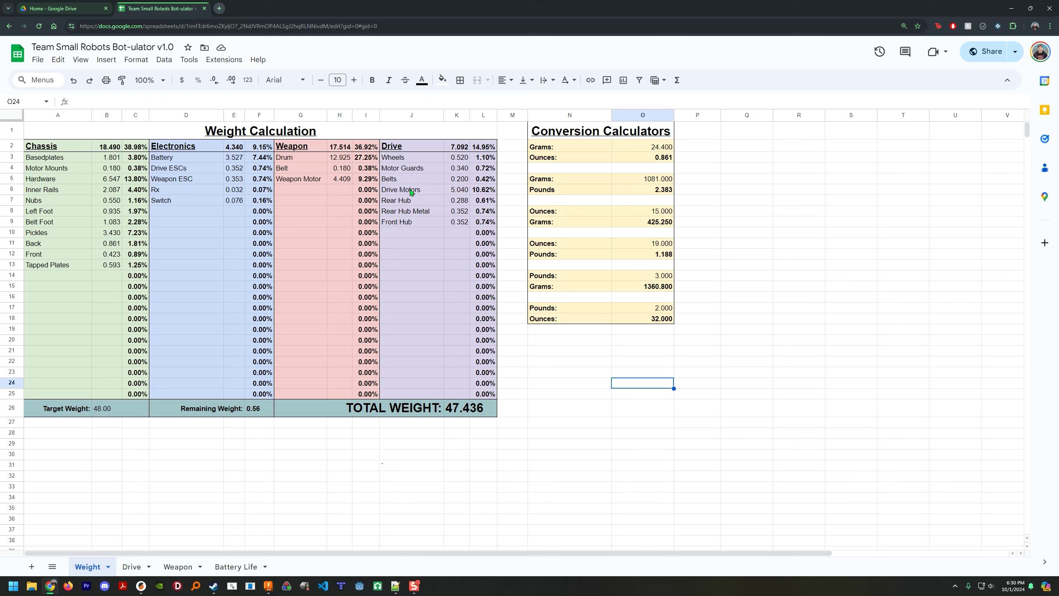
Review the component entries listed under Chassis, Electronics and Weapon in the weight calculation
click(48, 168)
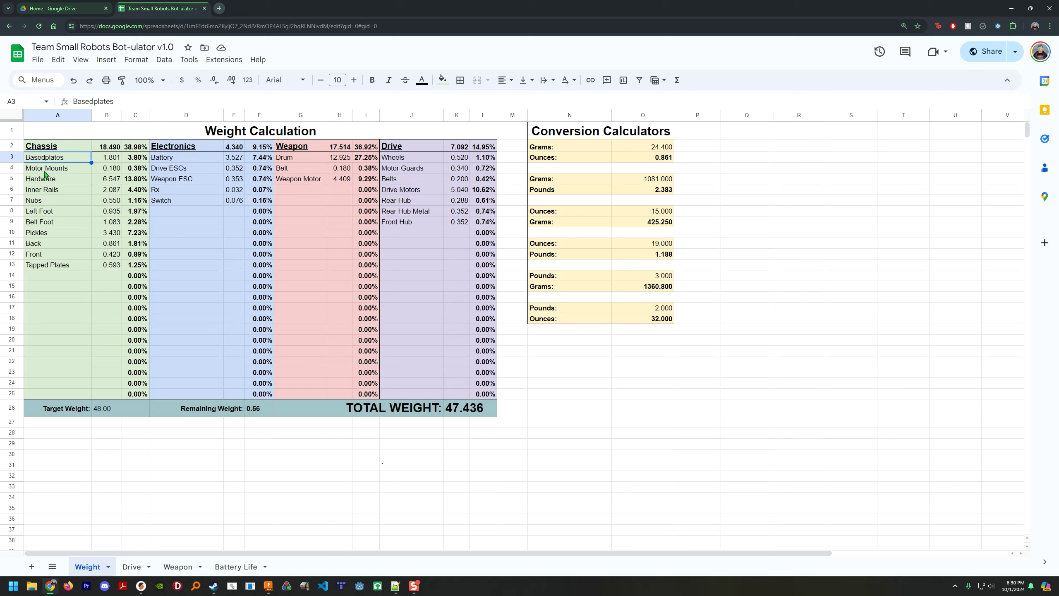
click(36, 183)
click(47, 204)
key(Down)
key(Down)
drag(63, 164, 65, 269)
click(66, 298)
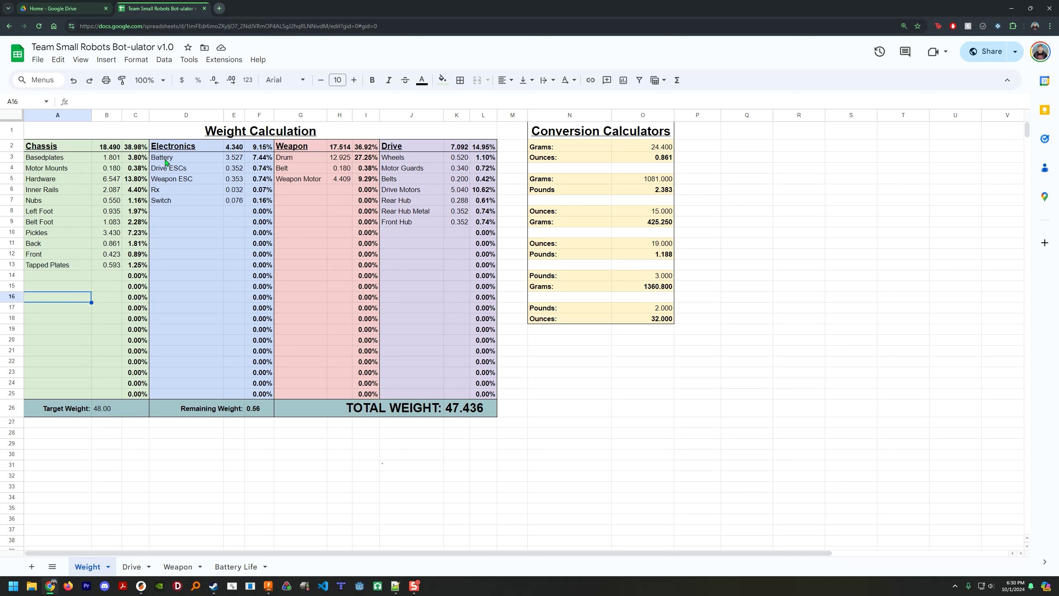
drag(168, 162, 178, 206)
drag(297, 163, 306, 190)
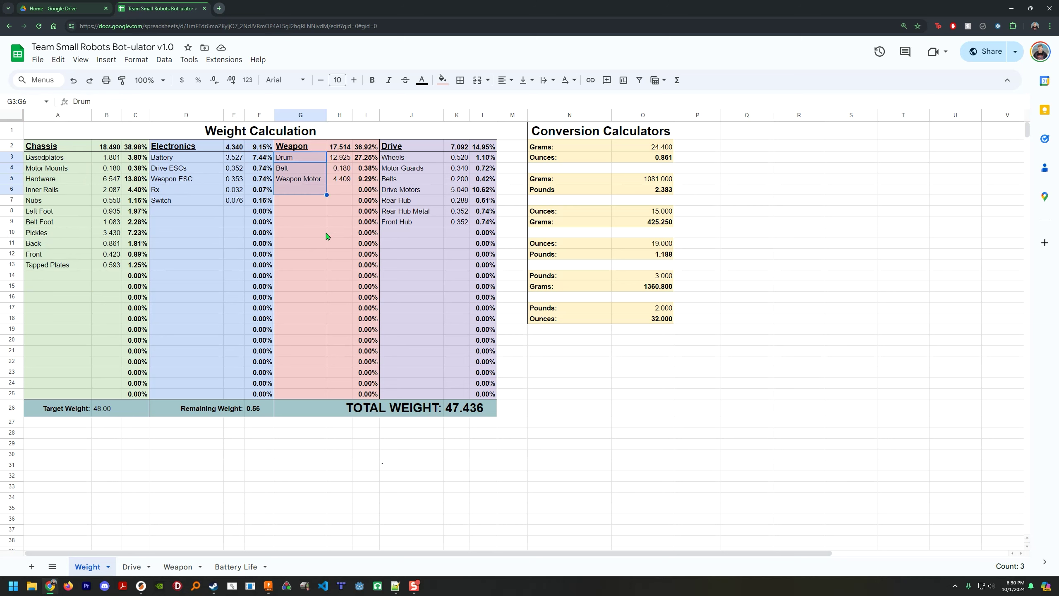
click(600, 384)
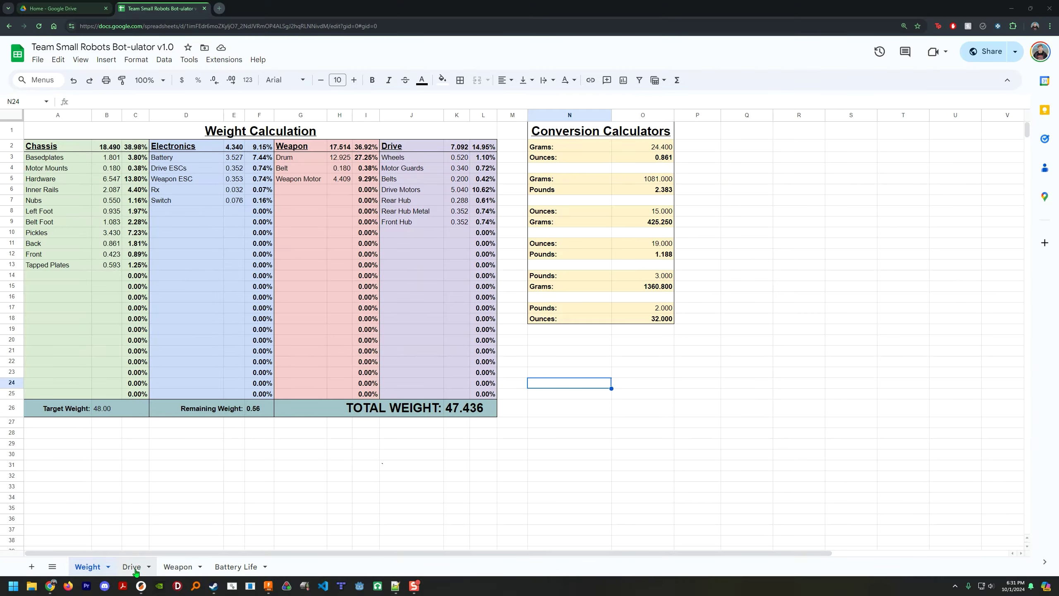
Open the Drive sheet and examine the Puca 3 and Belted Bot rows, including Puca 3's cell count, cell voltage and KV
click(132, 567)
click(392, 406)
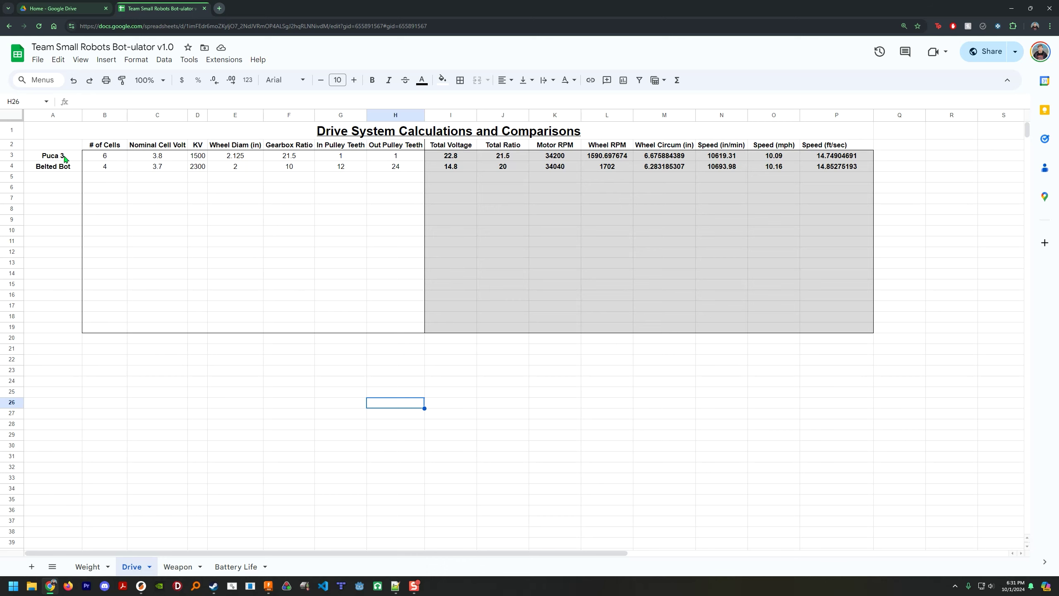
drag(63, 160, 835, 166)
click(338, 192)
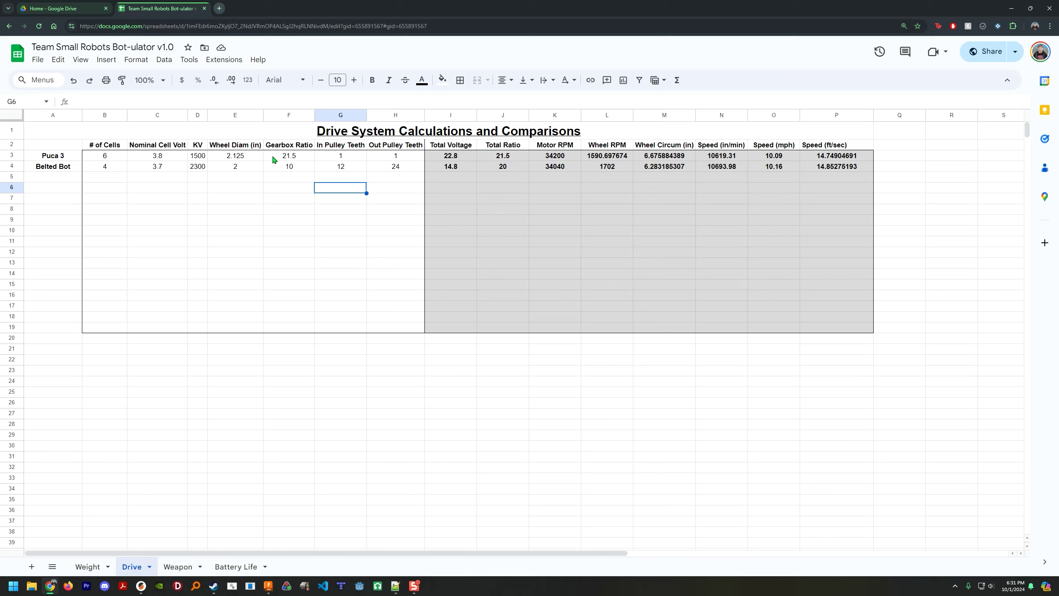
click(57, 158)
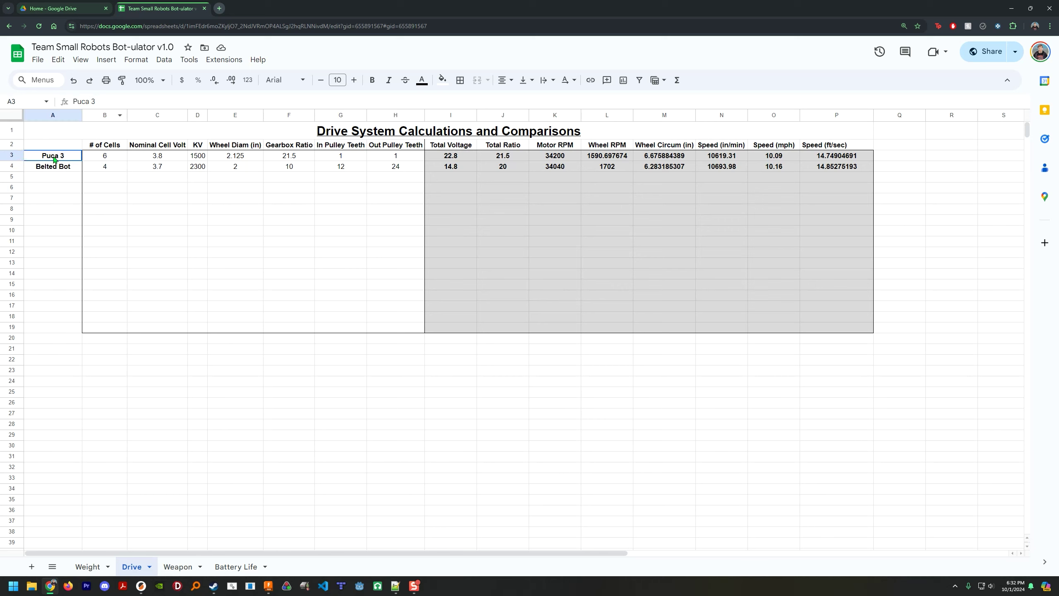
click(114, 160)
drag(113, 160, 202, 156)
click(340, 188)
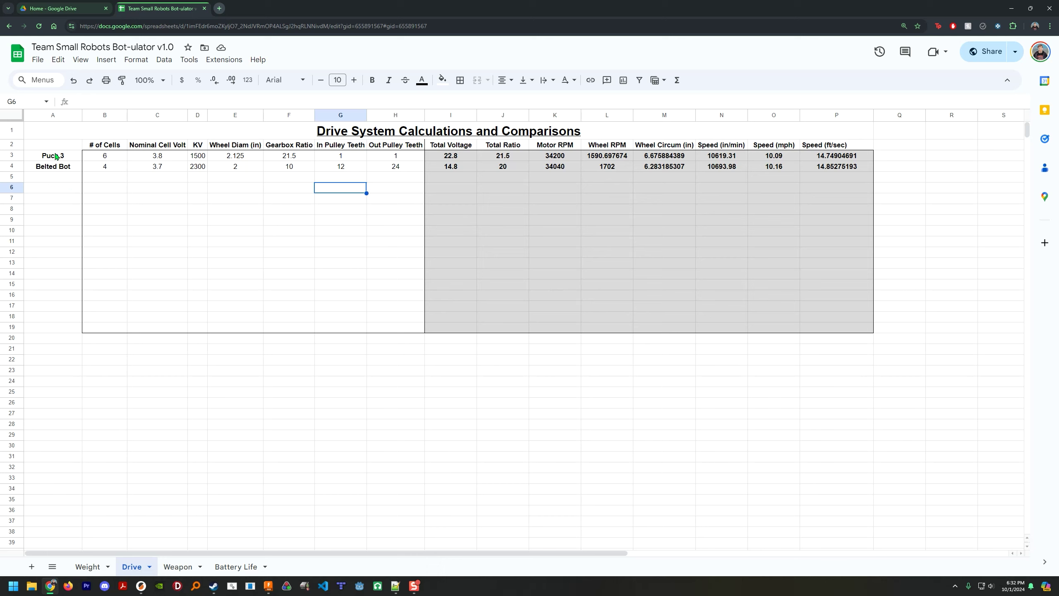
Copy the Puca 3 label into the row below Belted Bot, change it to "Puca (Peter Speeder)" and widen the label column to fit
click(56, 156)
key(ctrl+c)
click(42, 180)
key(ctrl+v)
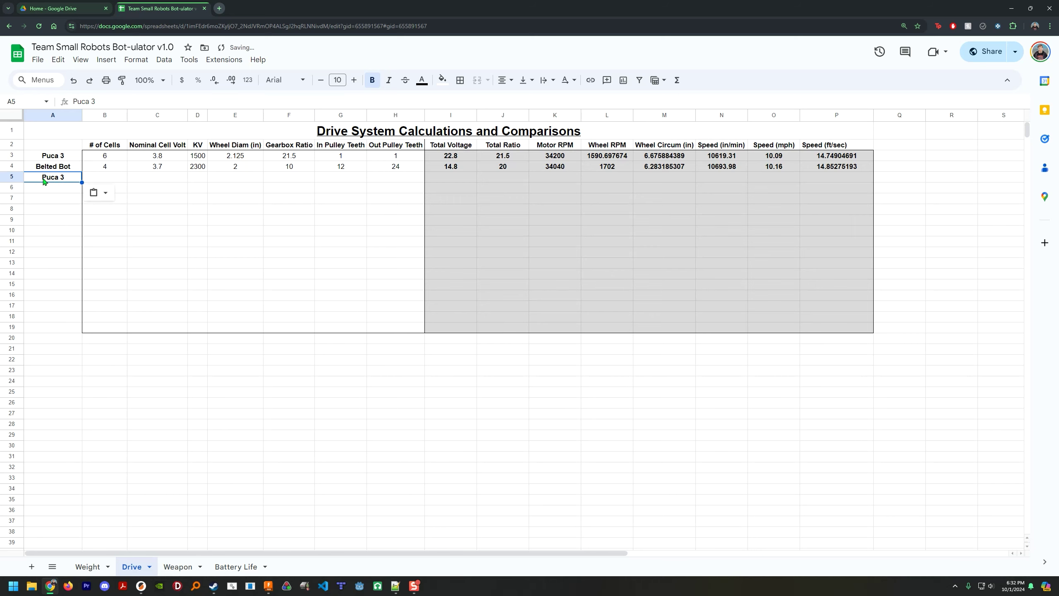
click(112, 101)
text((Peter Speeder))
key(Return)
drag(83, 115, 121, 115)
Copy Puca 3's drive inputs, from cell count to output pulley teeth, into row 5 and extend the calculated columns' formulas to that row
drag(144, 155, 435, 156)
key(ctrl+c)
click(143, 177)
key(ctrl+v)
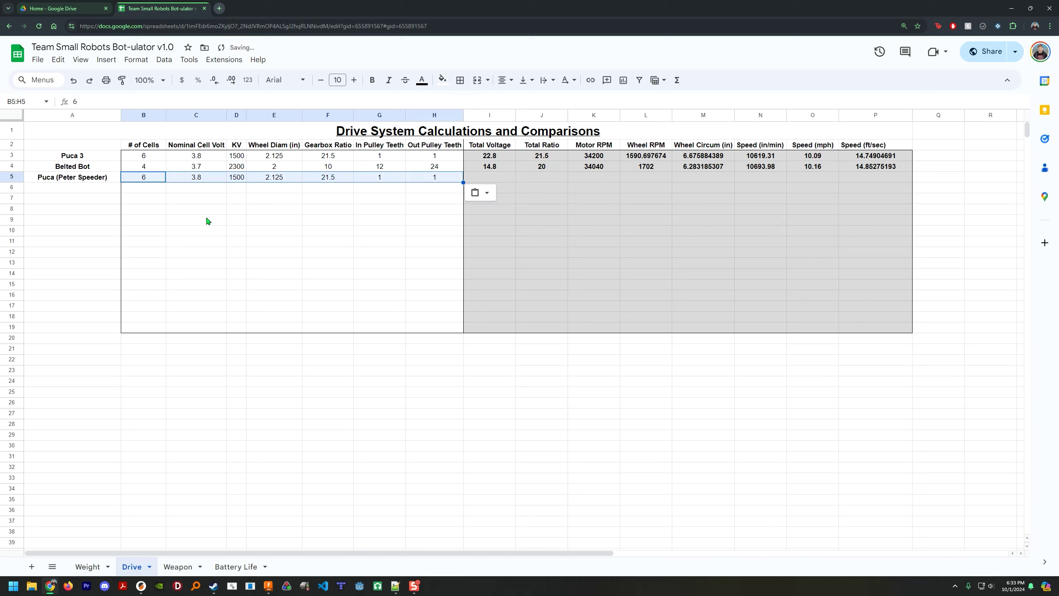
drag(492, 168, 909, 179)
Set the motor KV in row 5 to 3000 and check the resulting speed in feet per second
click(236, 178)
text(3000)
key(Return)
click(875, 177)
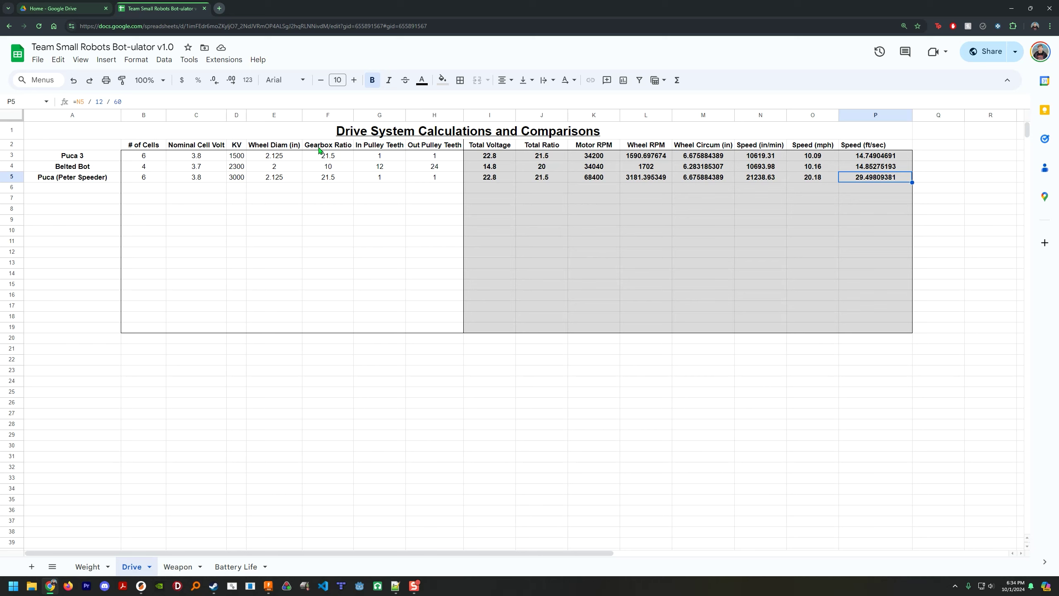
Set the gearbox ratio in row 5 to 13
click(330, 158)
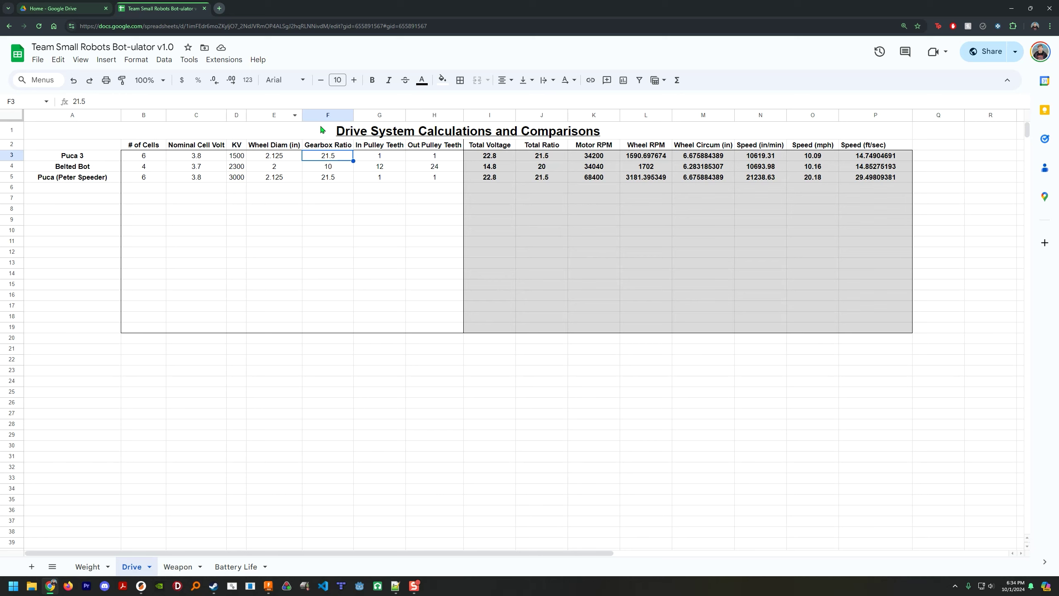
click(329, 178)
text(13)
key(Return)
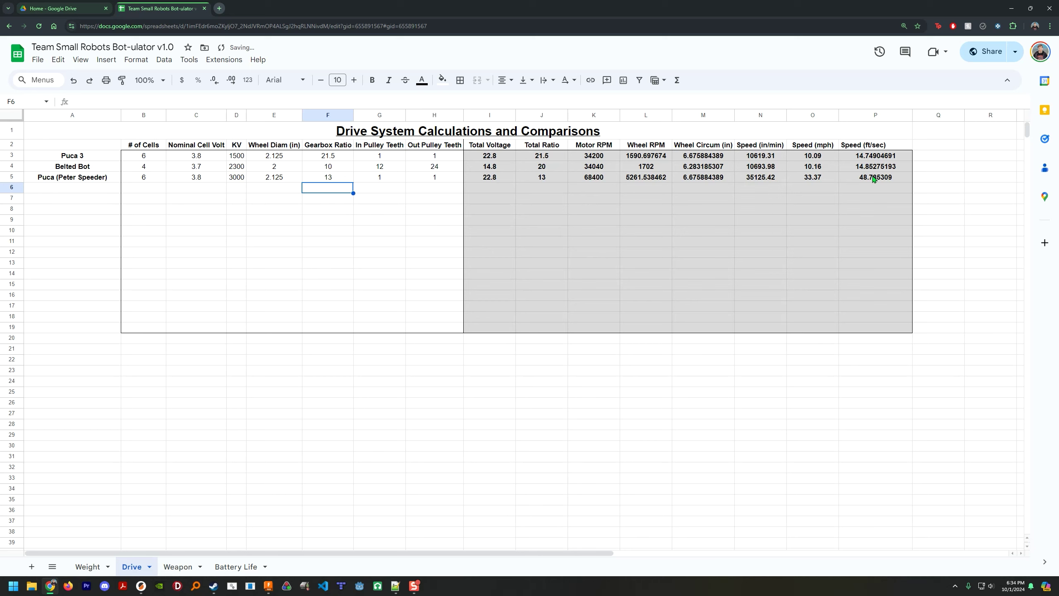
click(330, 179)
click(340, 197)
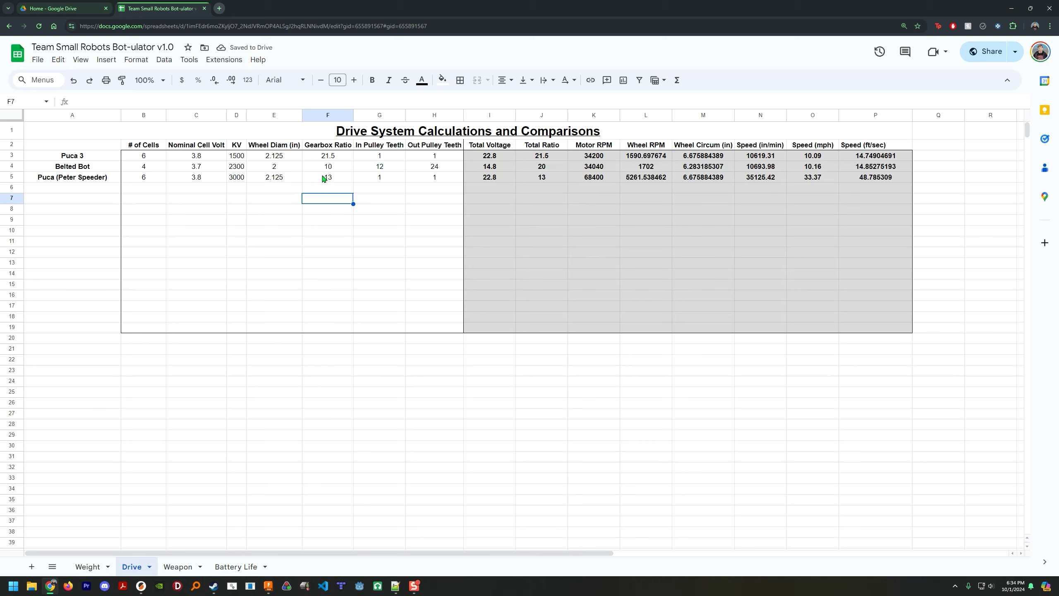
click(336, 179)
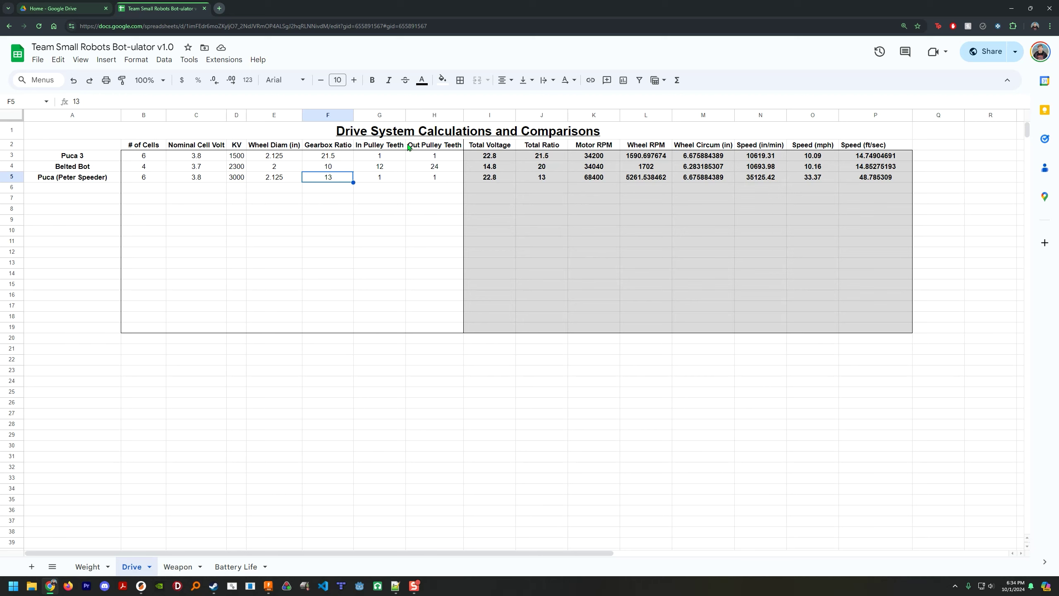
Examine the input and output pulley teeth of Puca 3 and Belted Bot
drag(380, 157, 421, 157)
click(380, 168)
click(432, 169)
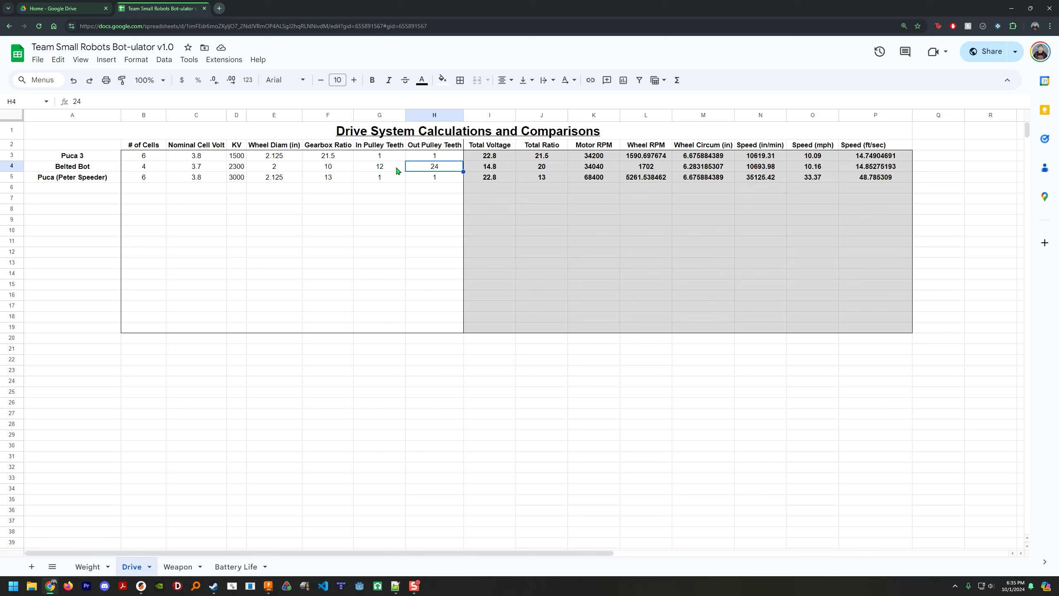
Examine how Belted Bot's total ratio is calculated from its gearbox ratio and its input and output pulley teeth
click(531, 168)
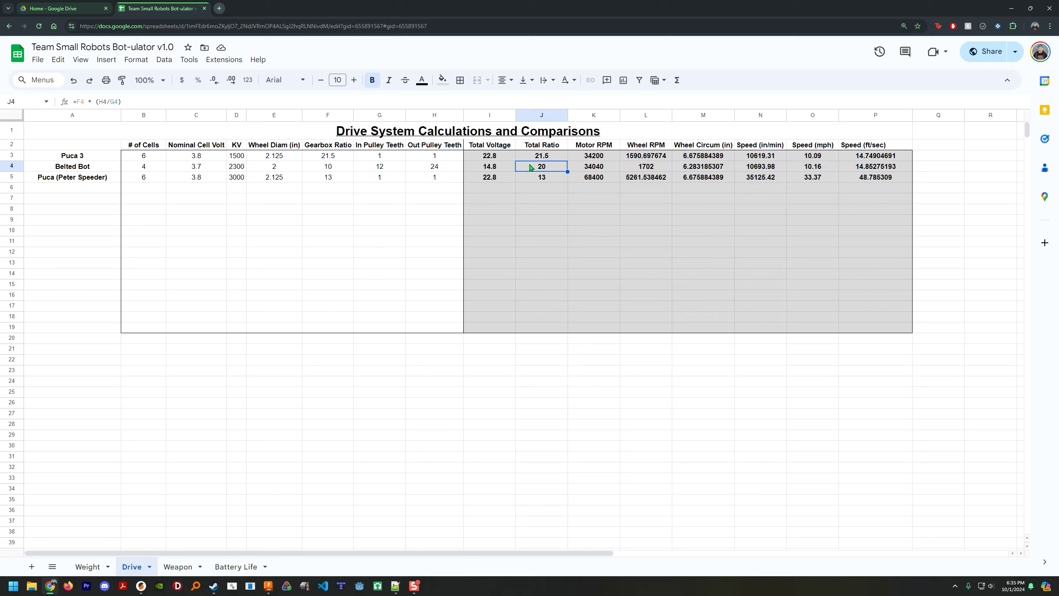
click(323, 169)
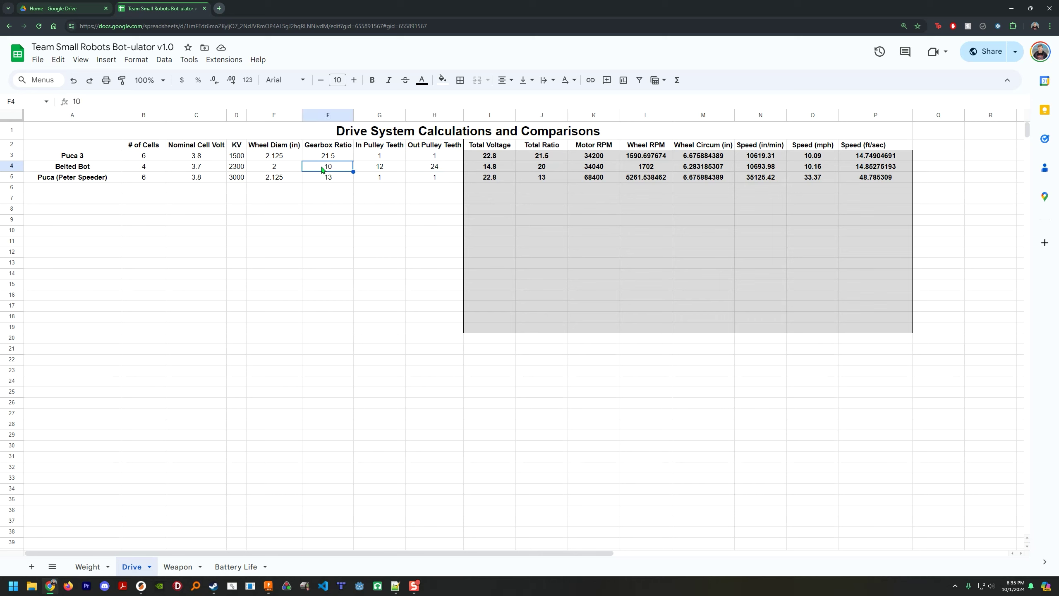
click(400, 168)
click(417, 169)
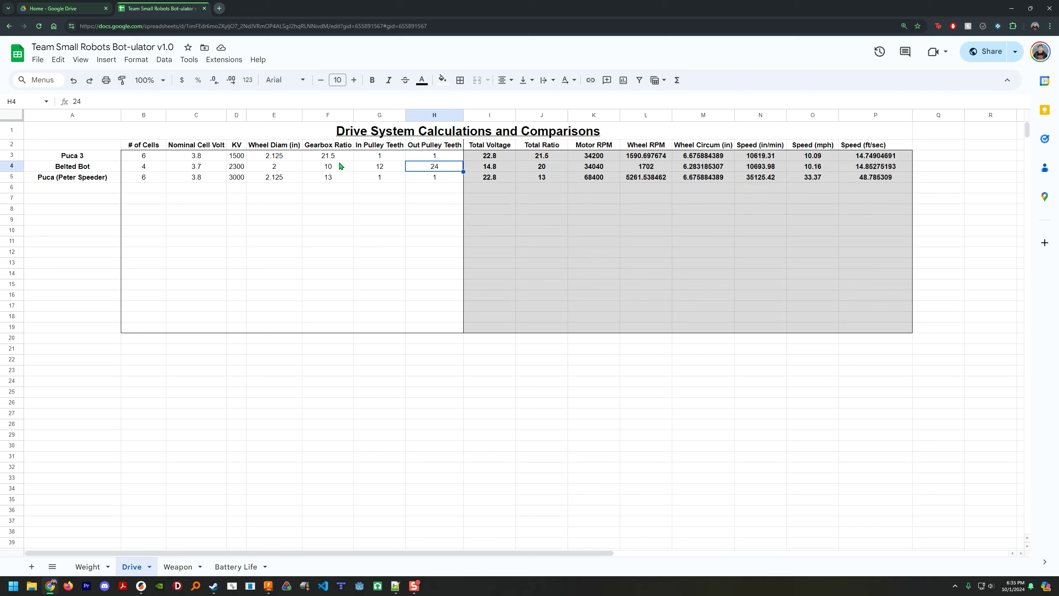
key(Return)
Set the gearbox ratio in row 5 to 1 and check the calculated speed in feet per second
click(337, 181)
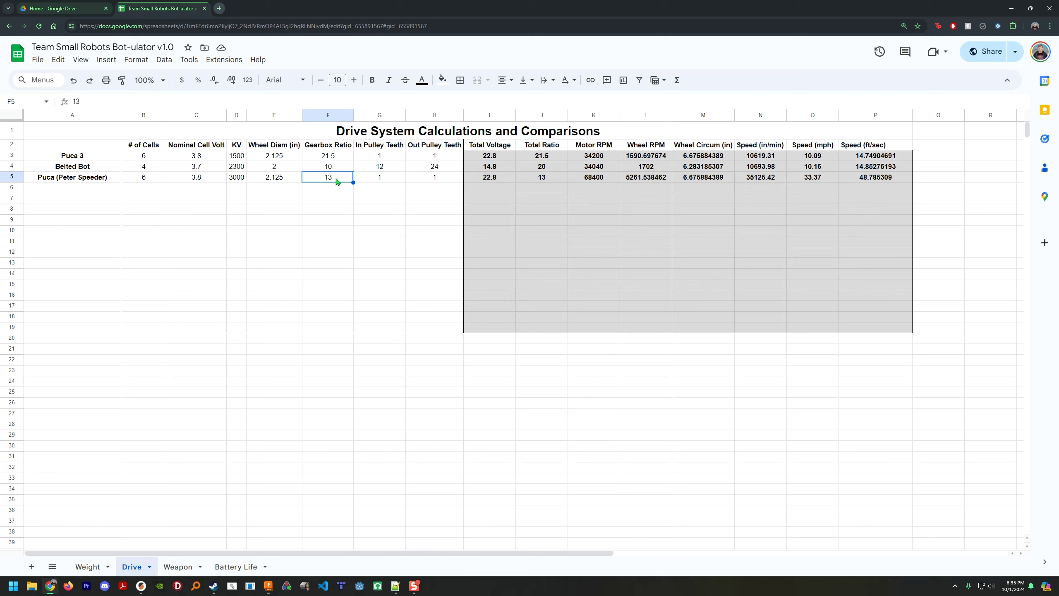
text(1)
key(Return)
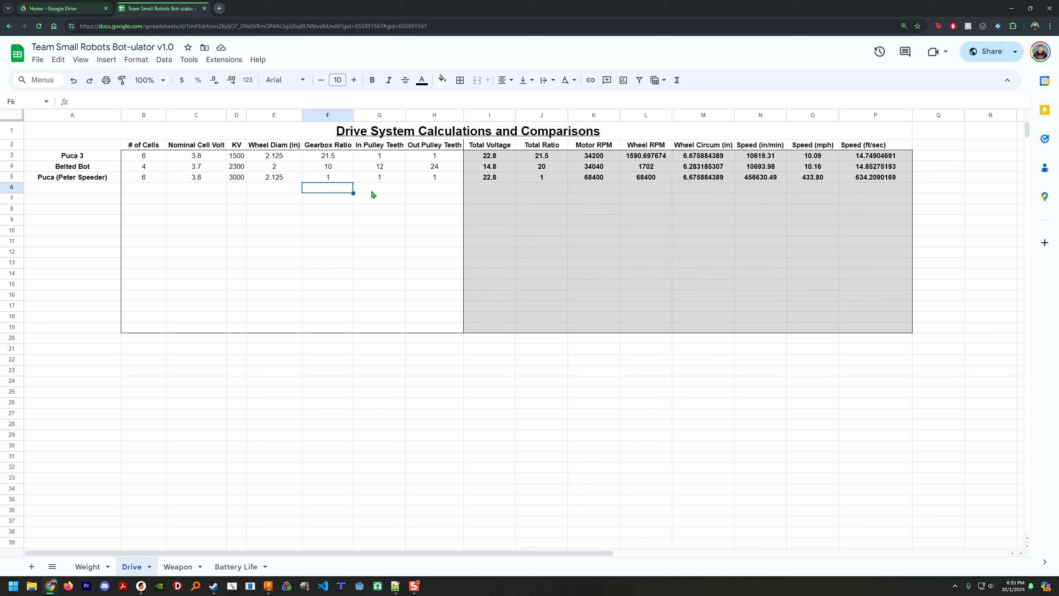
click(433, 189)
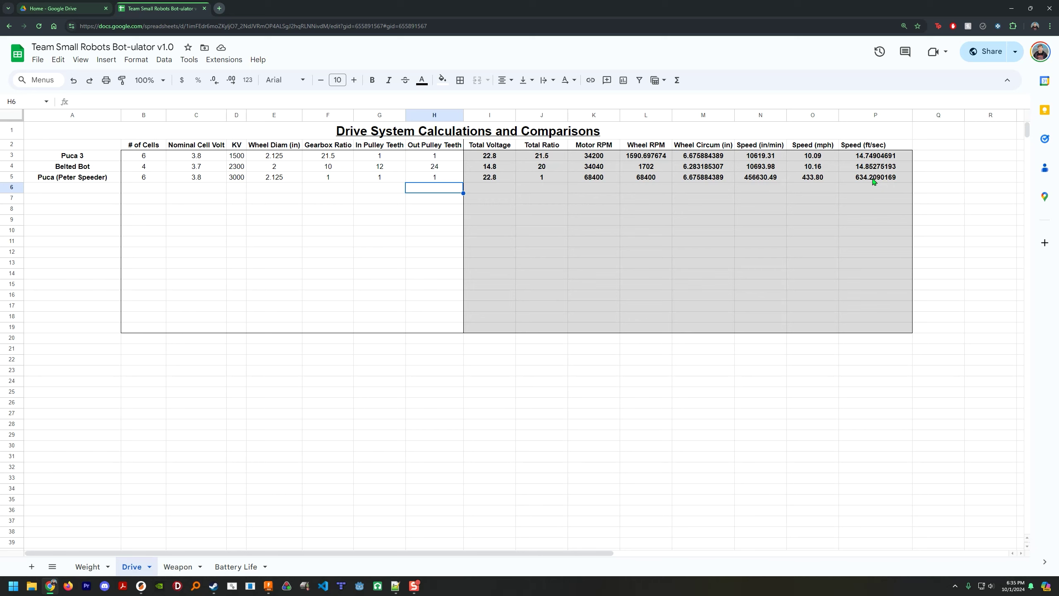
click(390, 189)
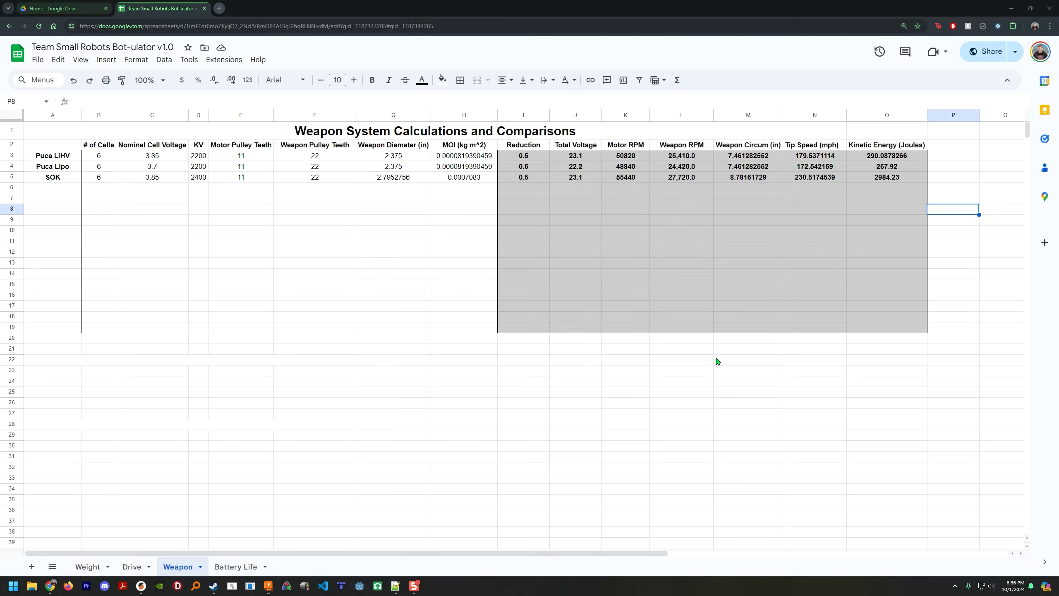
Examine Puca LiHV's inputs on the Weapon sheet: nominal cell voltage, motor pulley teeth, weapon diameter and MOI
click(151, 156)
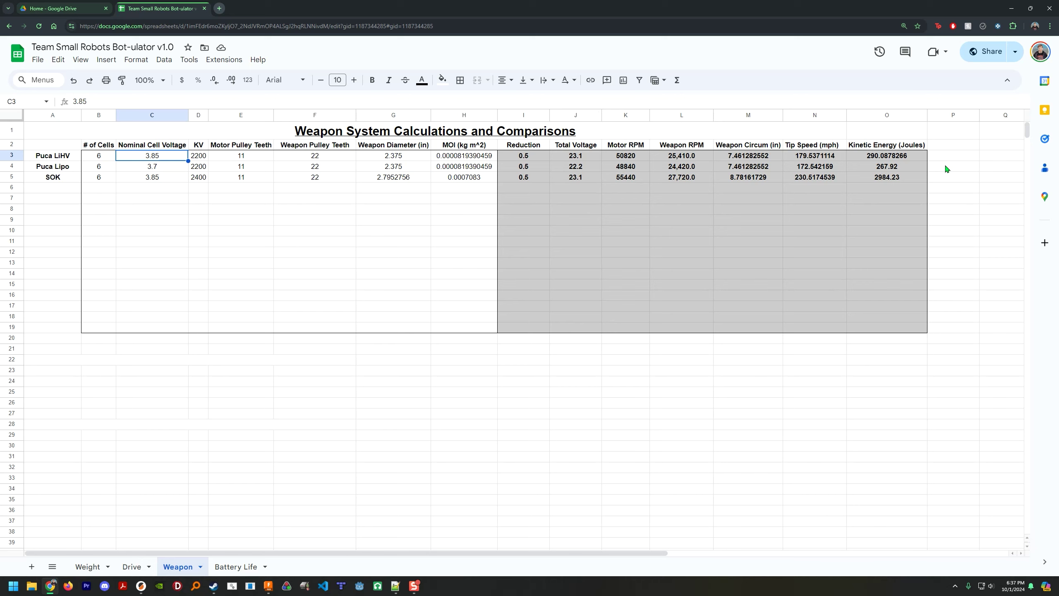
click(438, 220)
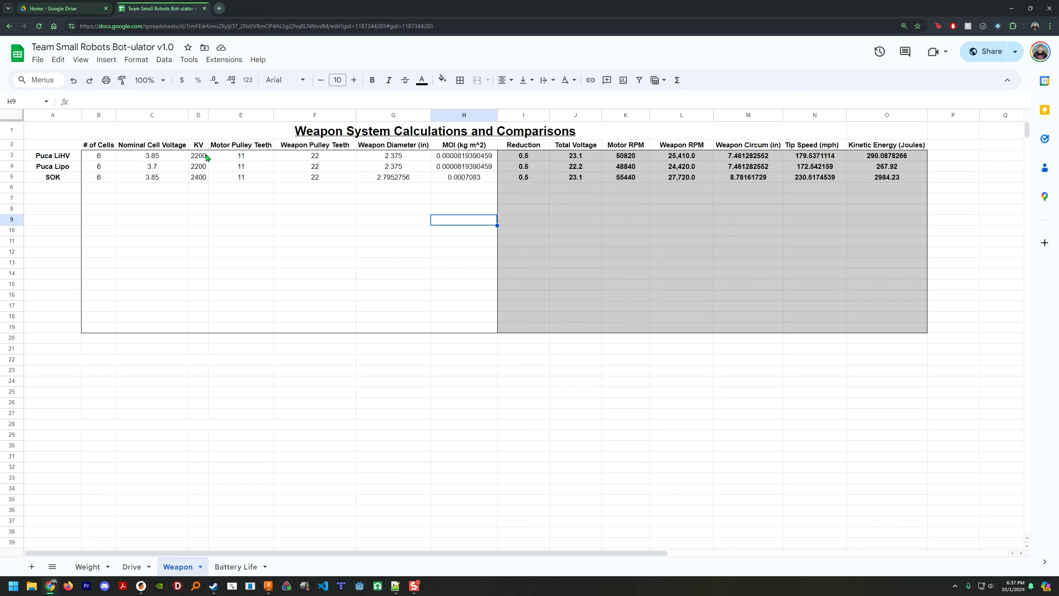
click(224, 158)
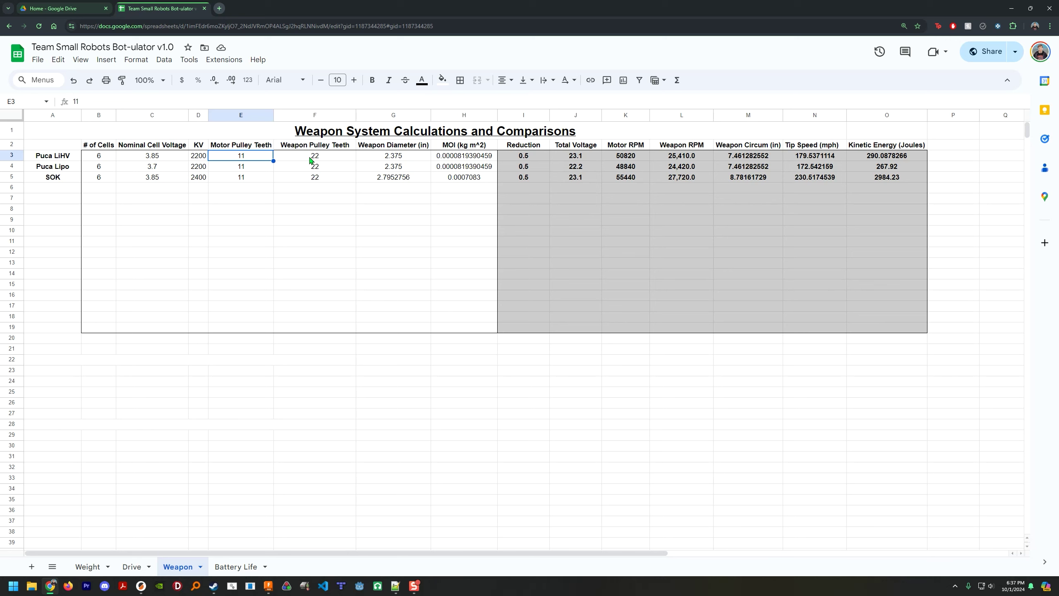
click(387, 159)
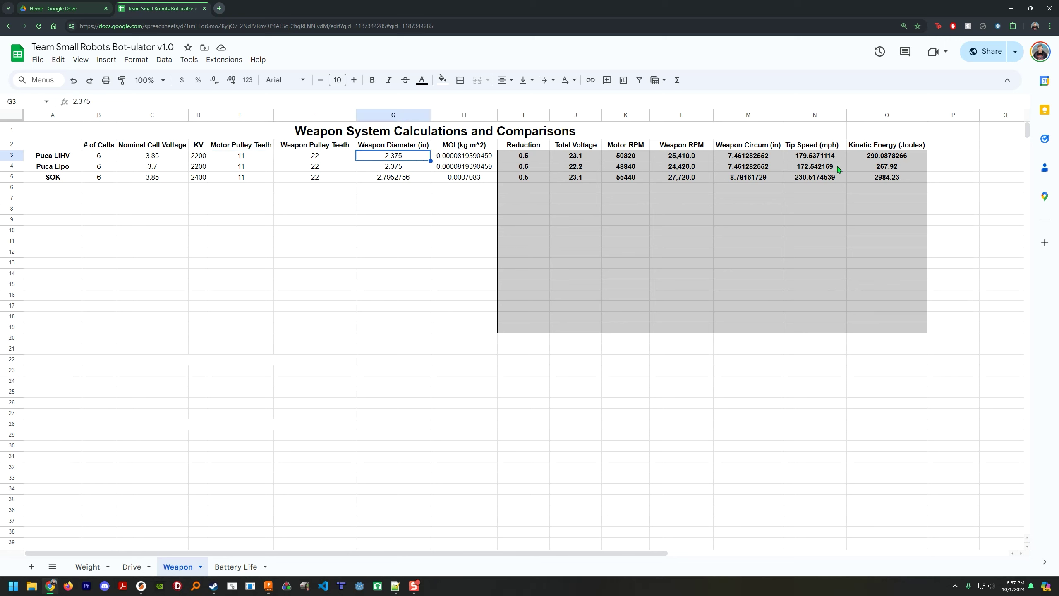
click(459, 154)
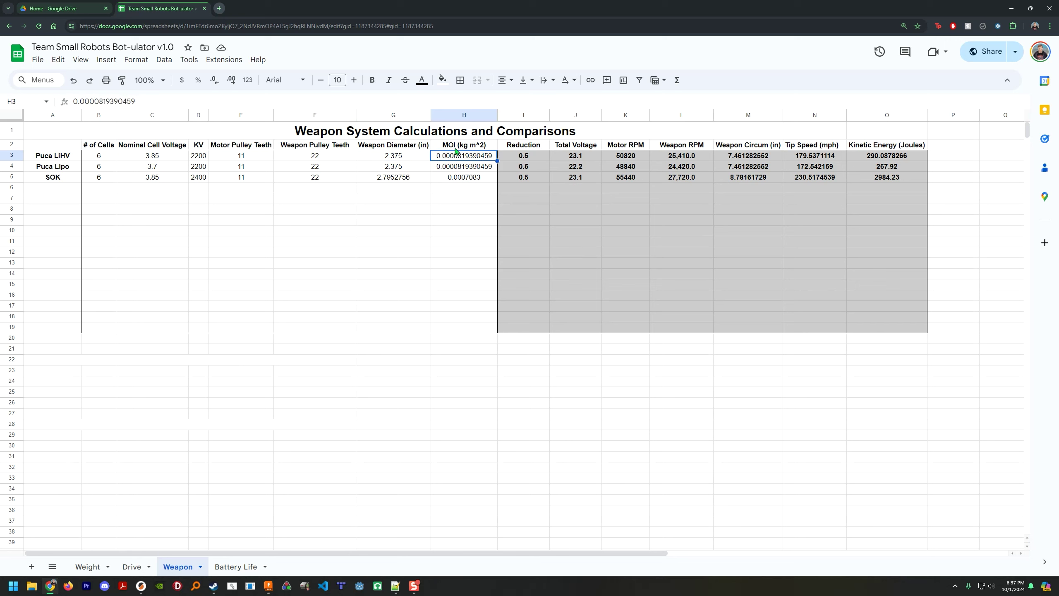
click(463, 188)
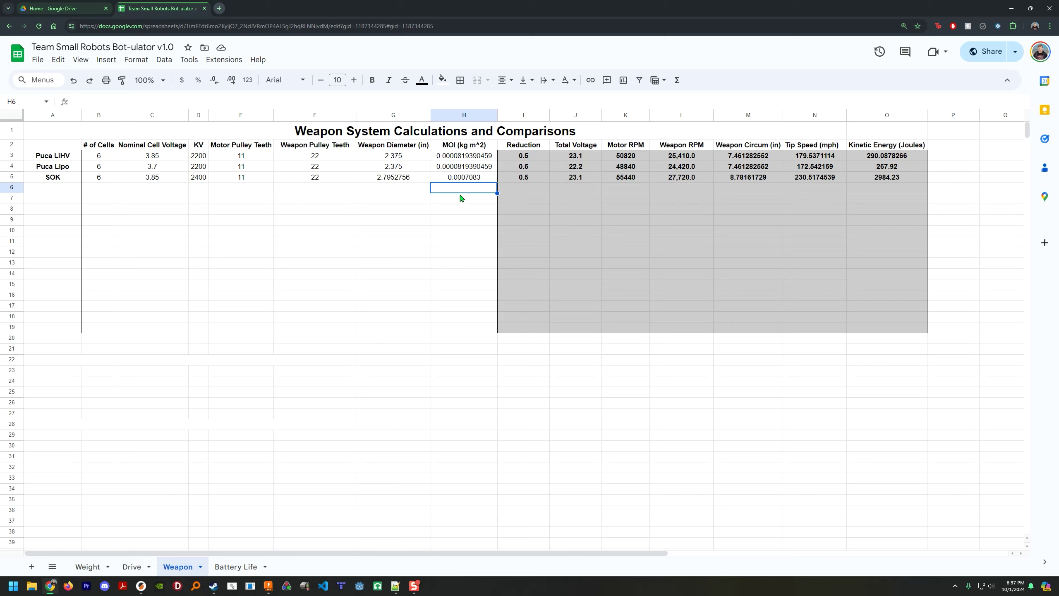
Switch to Fusion, isolate the Pooka Drum V3.1 9mm component inside the Weapon assembly, and open its properties
click(271, 587)
scroll(456, 379, down, 1)
scroll(456, 378, up, 1)
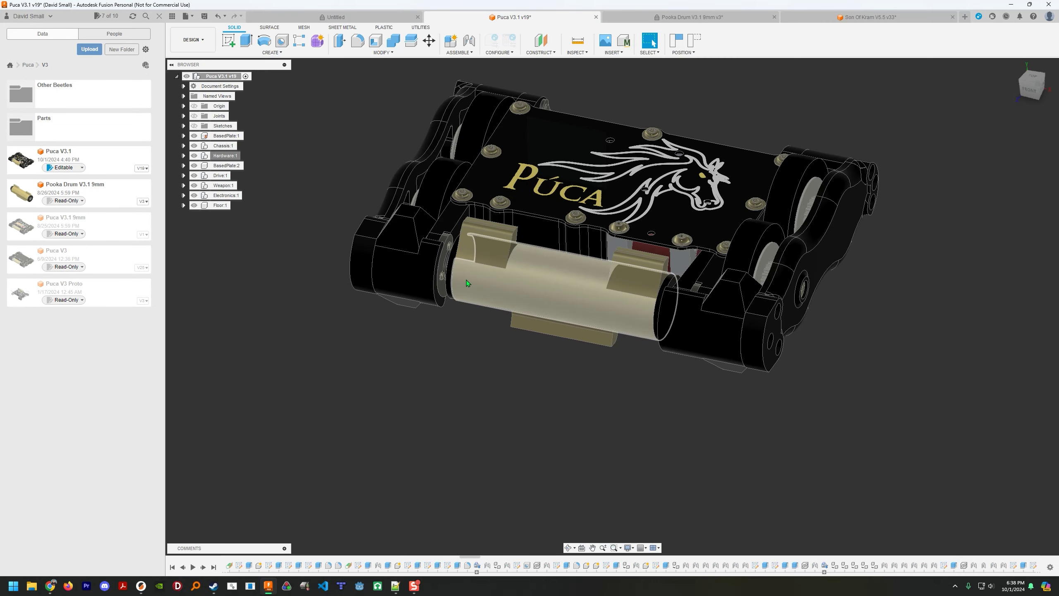
click(183, 186)
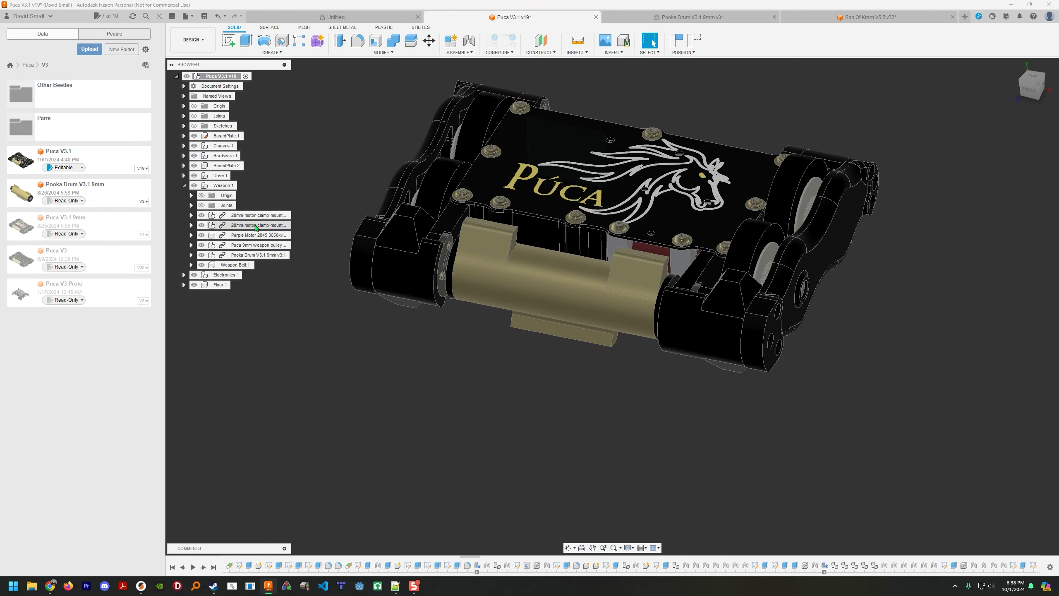
right_click(257, 257)
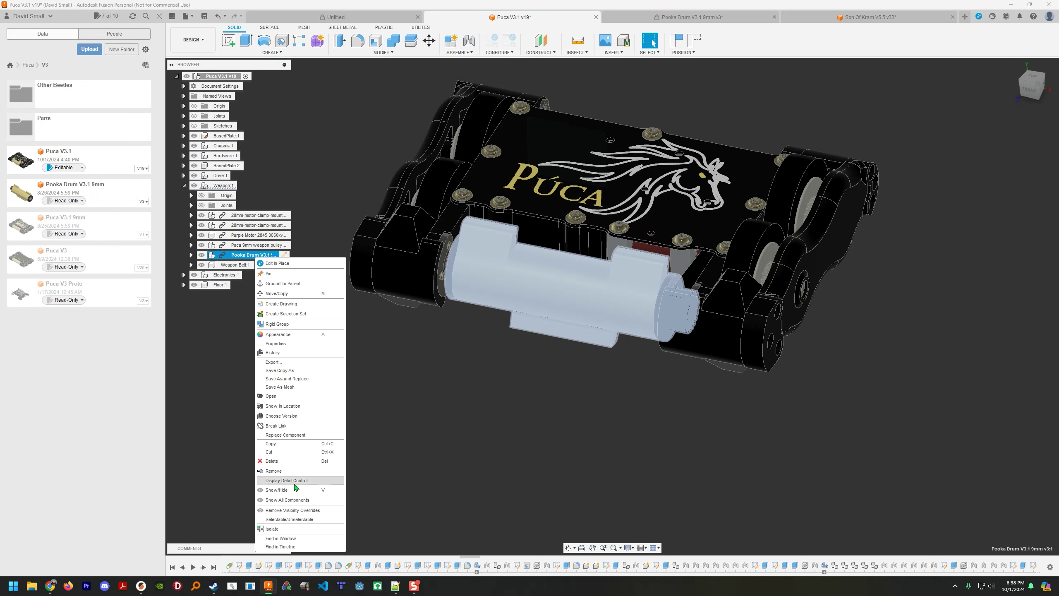
click(276, 529)
right_click(253, 255)
click(272, 342)
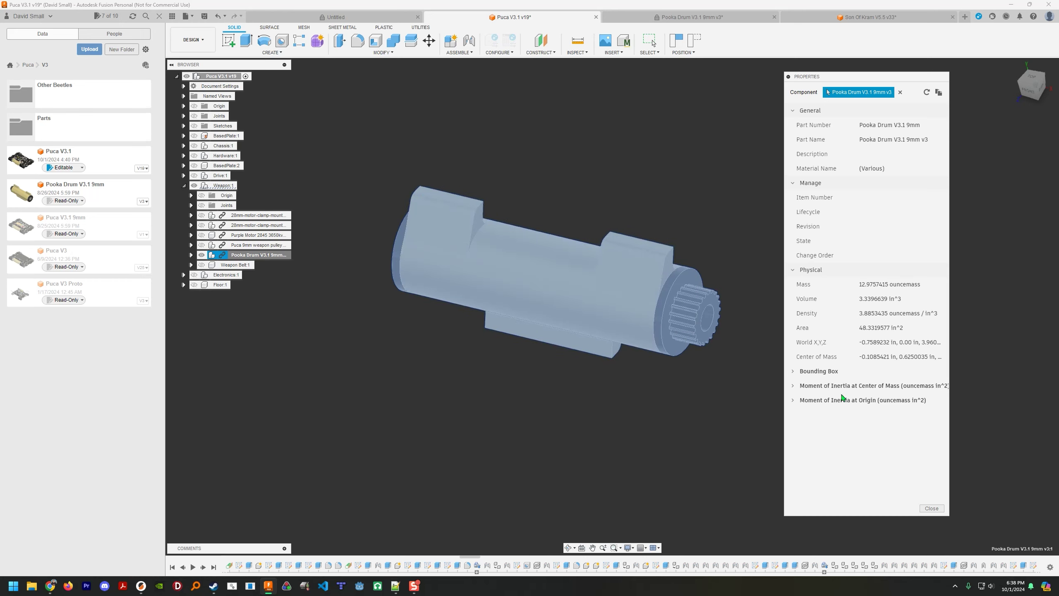
Switch back to the spreadsheet and check which unit the weapon MOI column requires
click(51, 586)
click(481, 147)
click(464, 188)
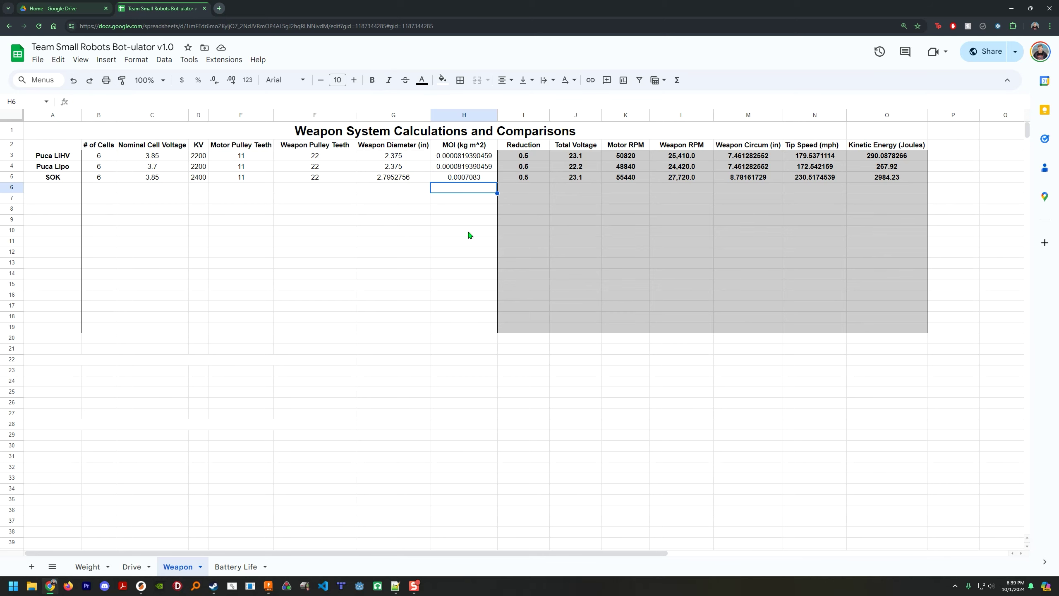
Switch to Fusion, close the drum's properties, and change the document units to metres and kilograms
click(268, 586)
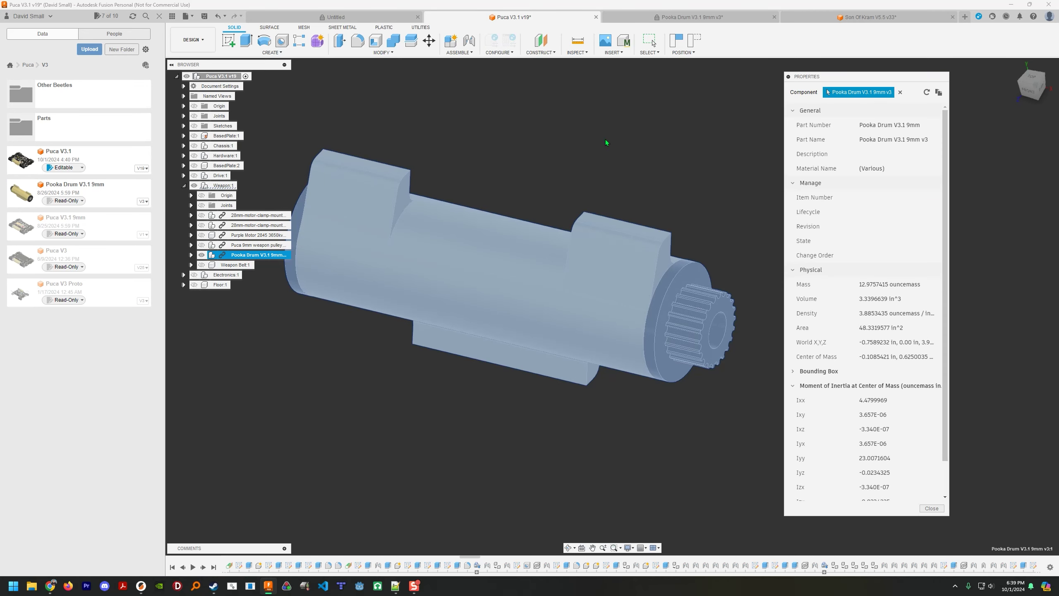
click(932, 508)
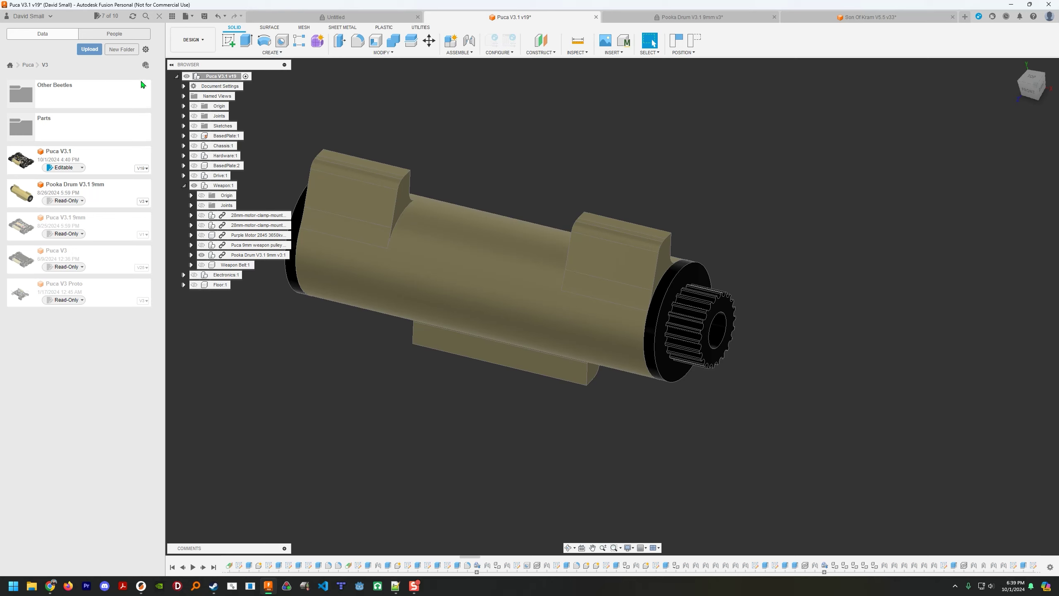
click(182, 86)
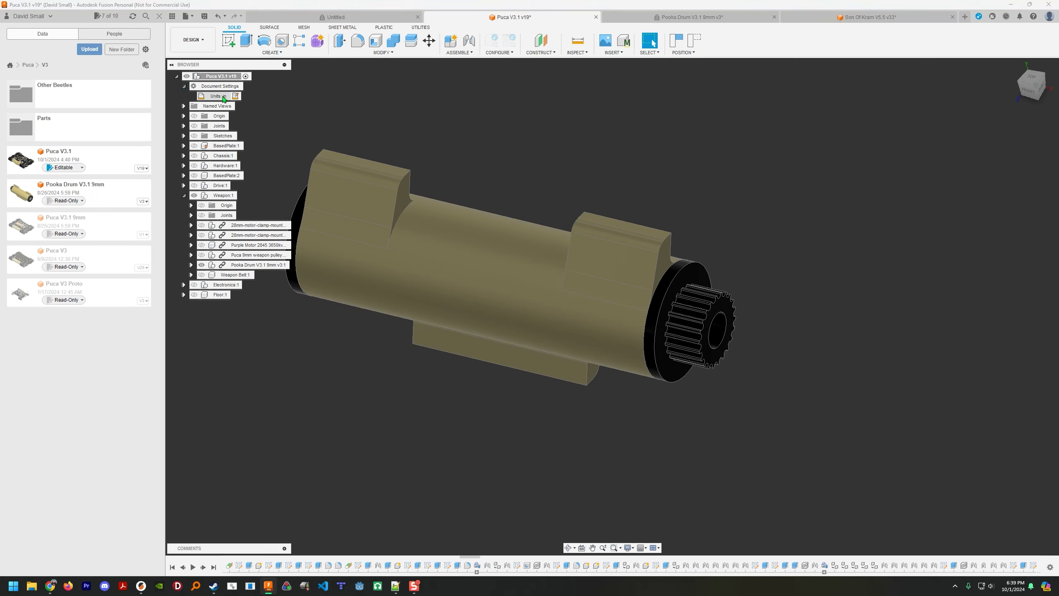
click(235, 96)
click(1018, 126)
click(1013, 149)
click(1011, 152)
Reopen the Pooka Drum's properties and examine its moment of inertia at the center of mass in kg m^2
right_click(258, 265)
click(293, 425)
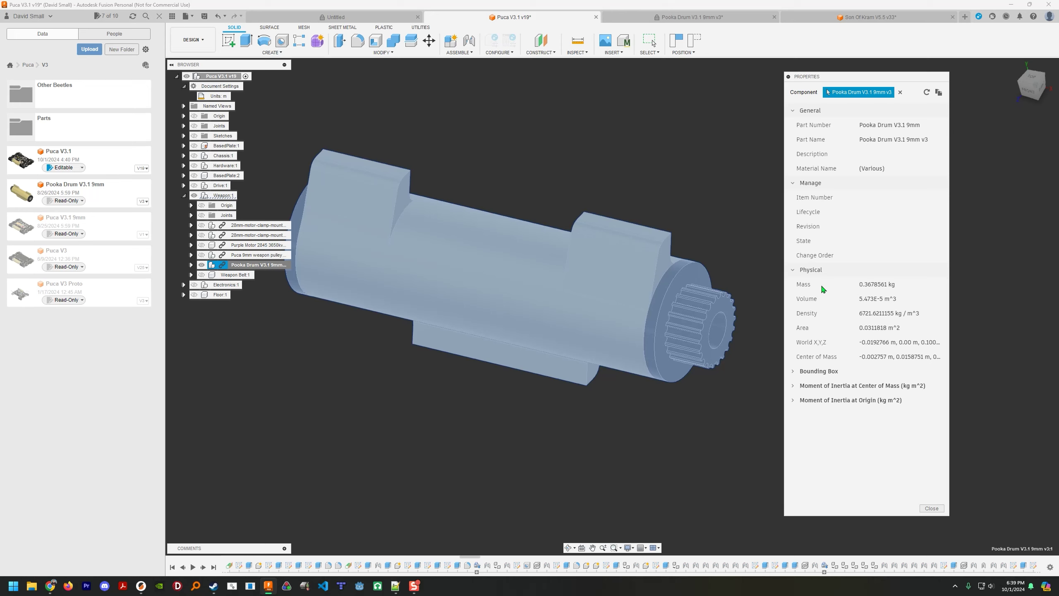
scroll(832, 327, down, 1)
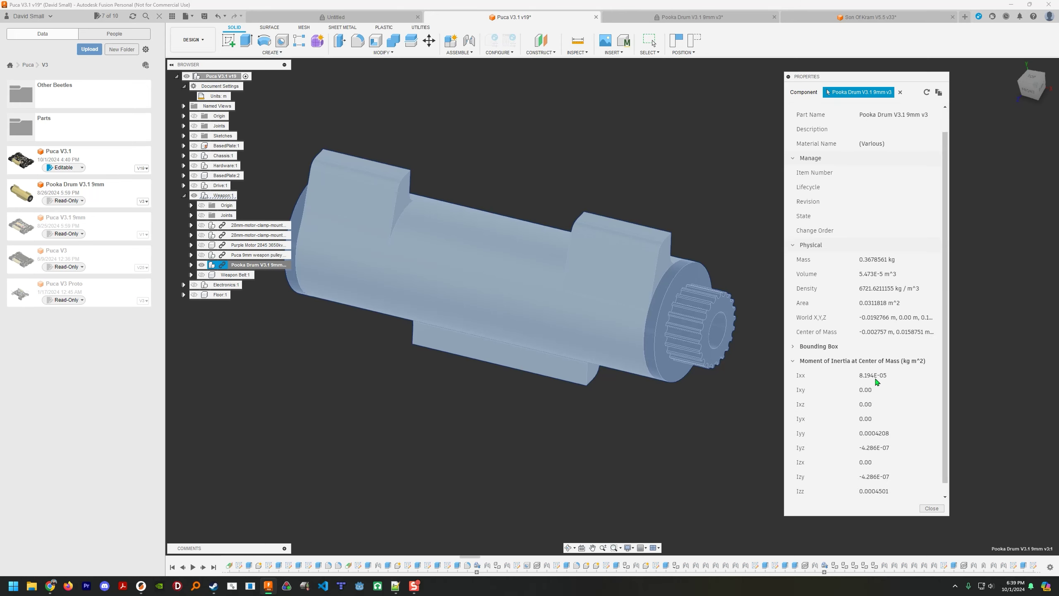
Switch back to the spreadsheet and check Puca LiHV's MOI entry, then its calculated tip speed and kinetic energy
click(50, 586)
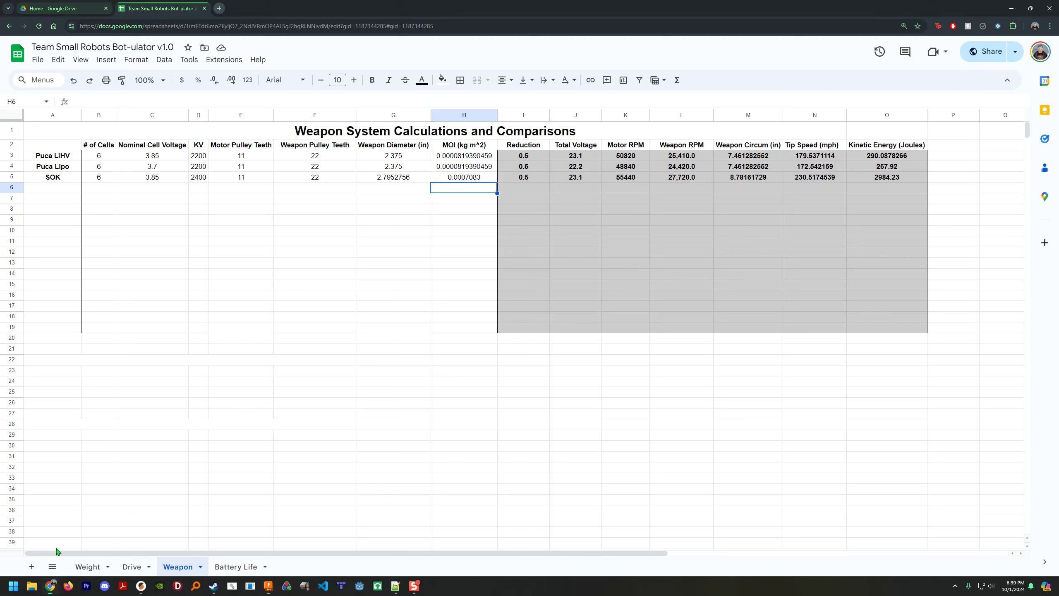
click(453, 159)
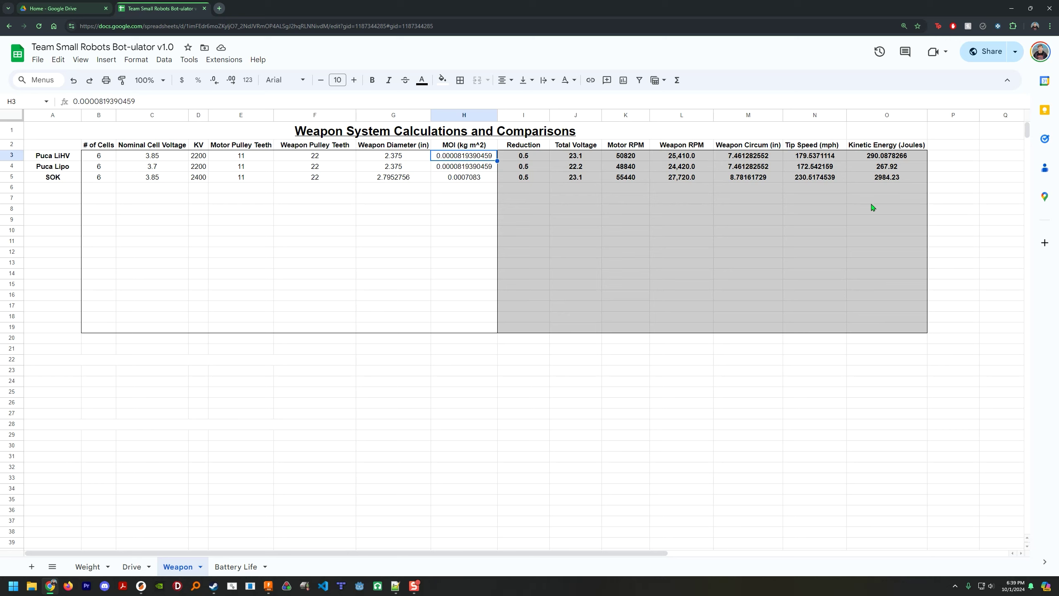
click(971, 158)
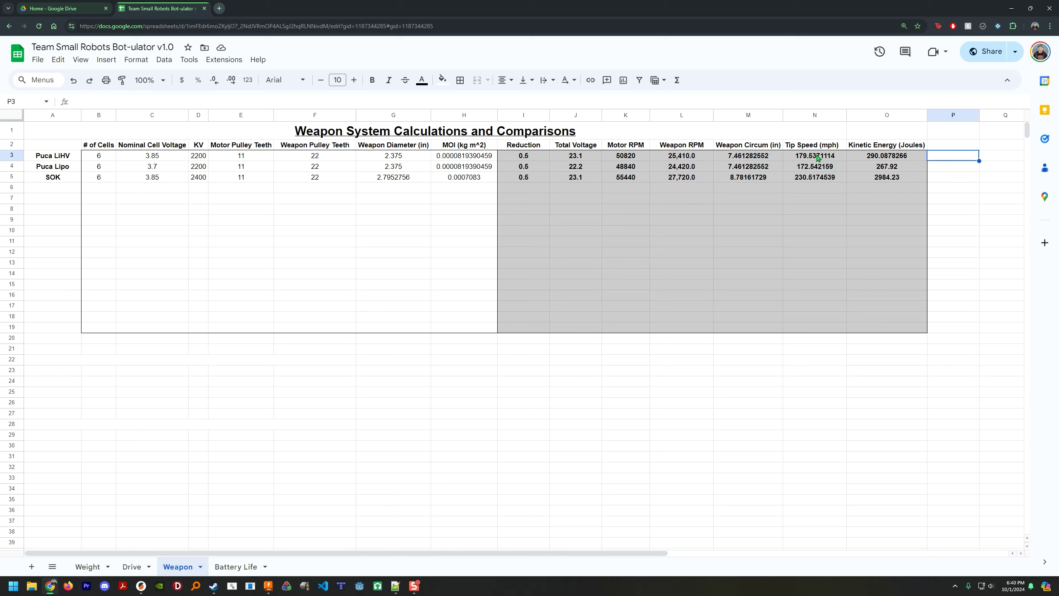